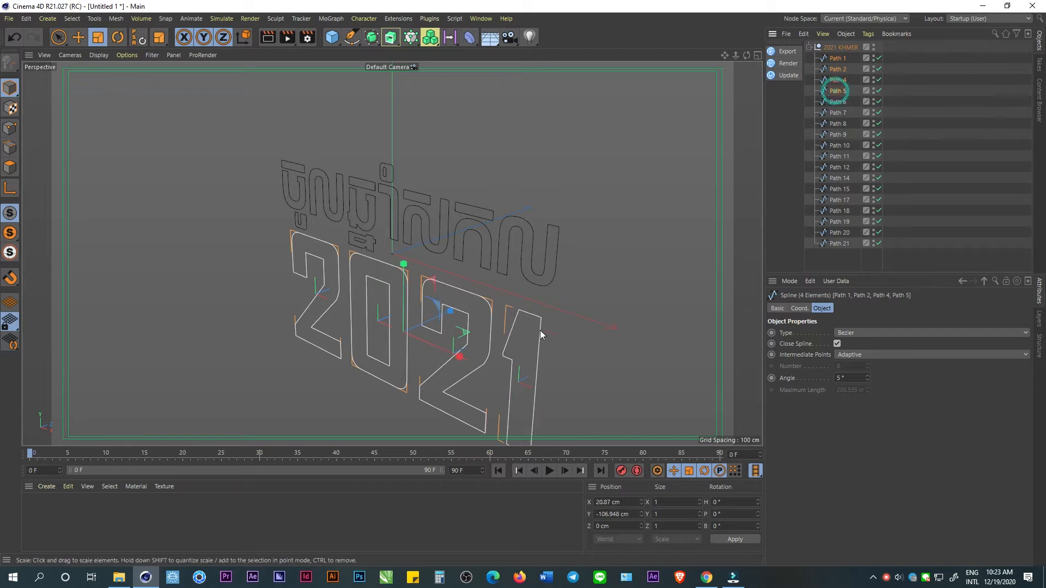
# - Merge the four selected 2021 paths into one spline and Path 6 through Path 21 into another, deleting the originals
pyautogui.rightClick(832, 93)
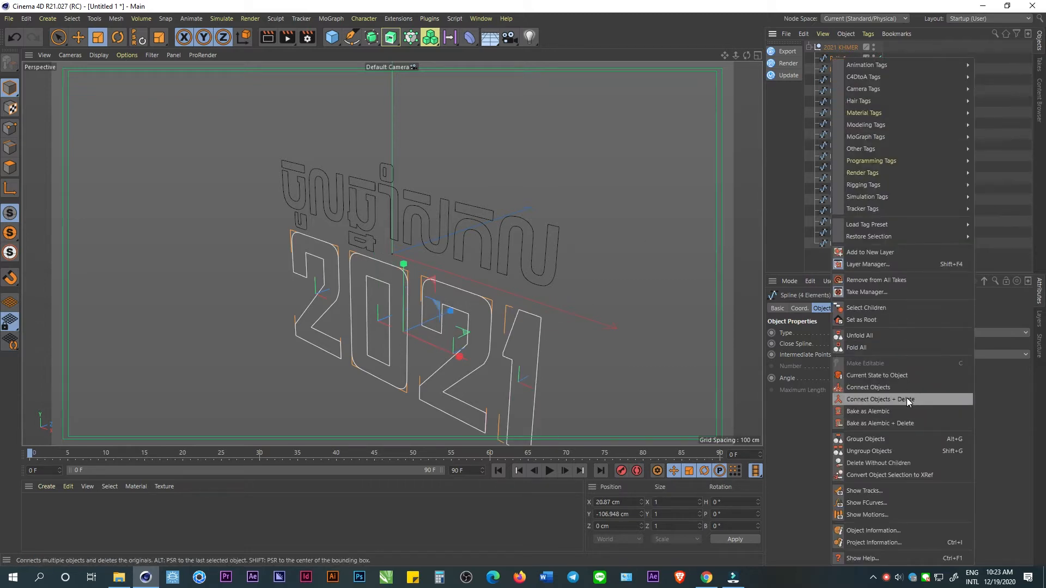
pyautogui.click(896, 400)
pyautogui.click(839, 69)
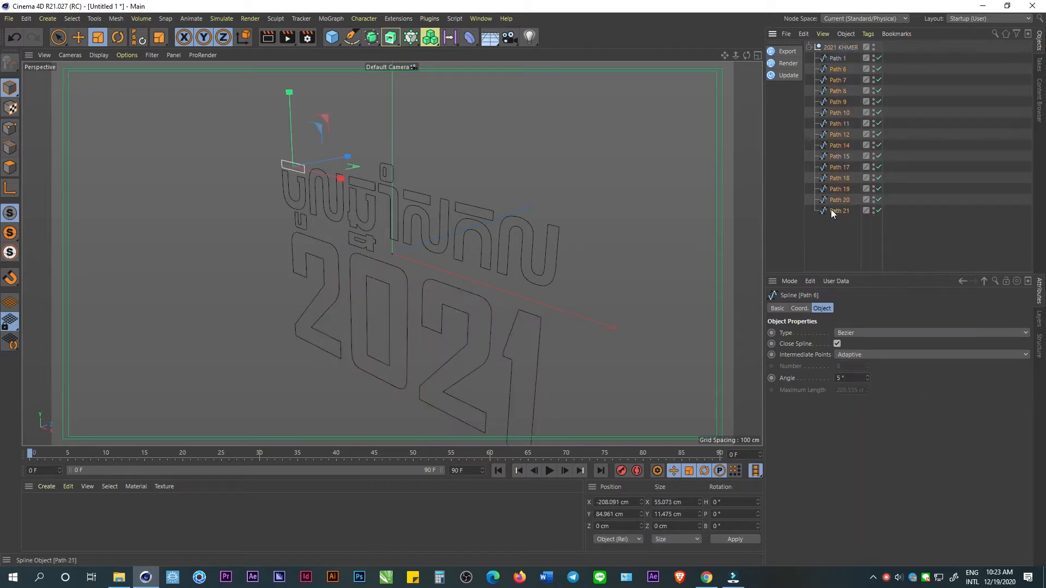
pyautogui.keyDown('shift'); pyautogui.click(832, 209); pyautogui.keyUp('shift')
pyautogui.rightClick(831, 210)
pyautogui.click(889, 398)
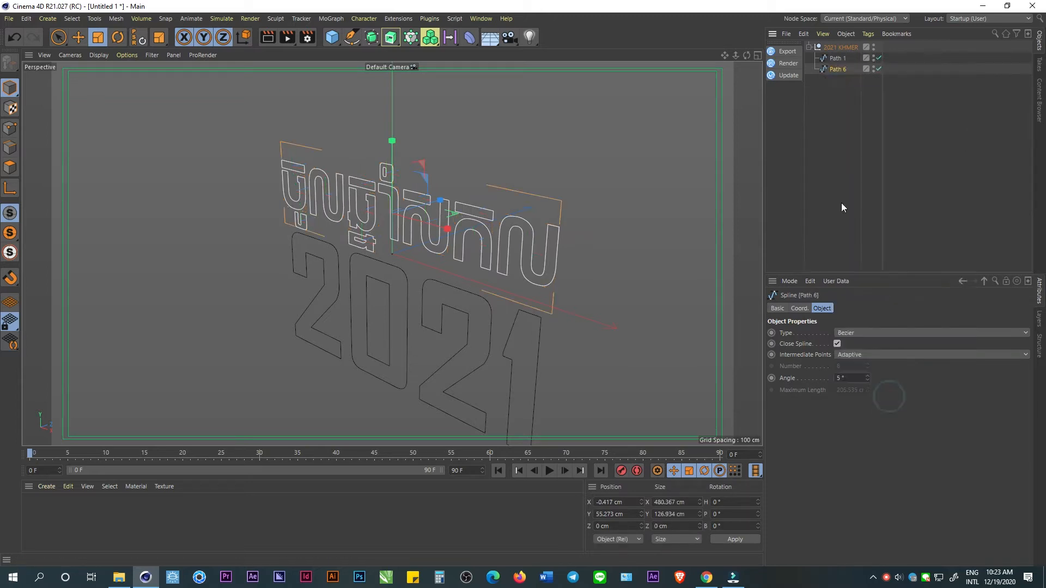
# - Add an Extrude generator to each of the two merged splines, Path 1 and Path 6
pyautogui.click(835, 69)
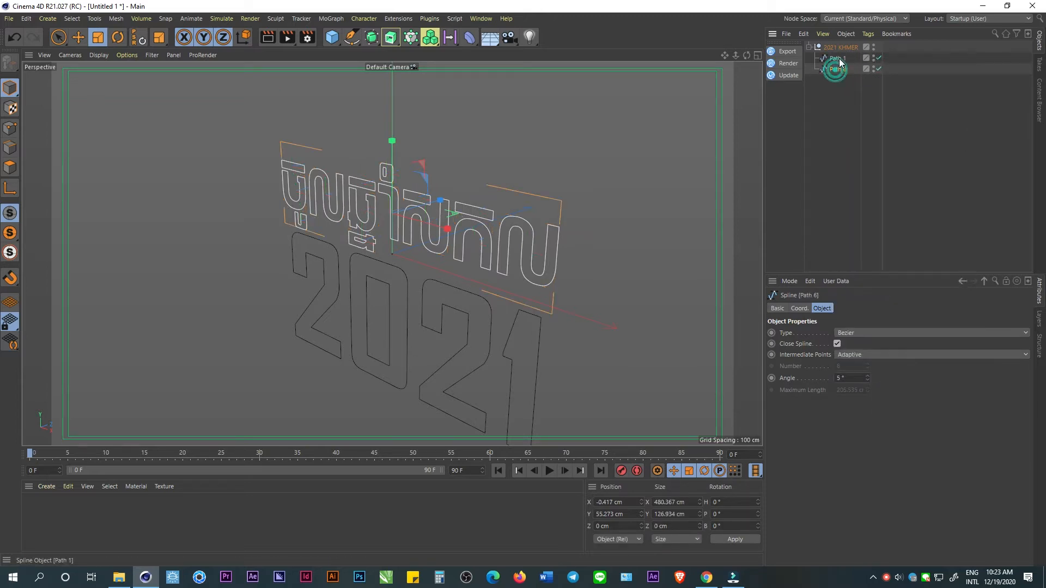
pyautogui.keyDown('alt'); pyautogui.click(390, 37); pyautogui.keyUp('alt')
pyautogui.keyDown('alt'); pyautogui.moveTo(383, 254); pyautogui.dragTo(460, 184); pyautogui.keyUp('alt')
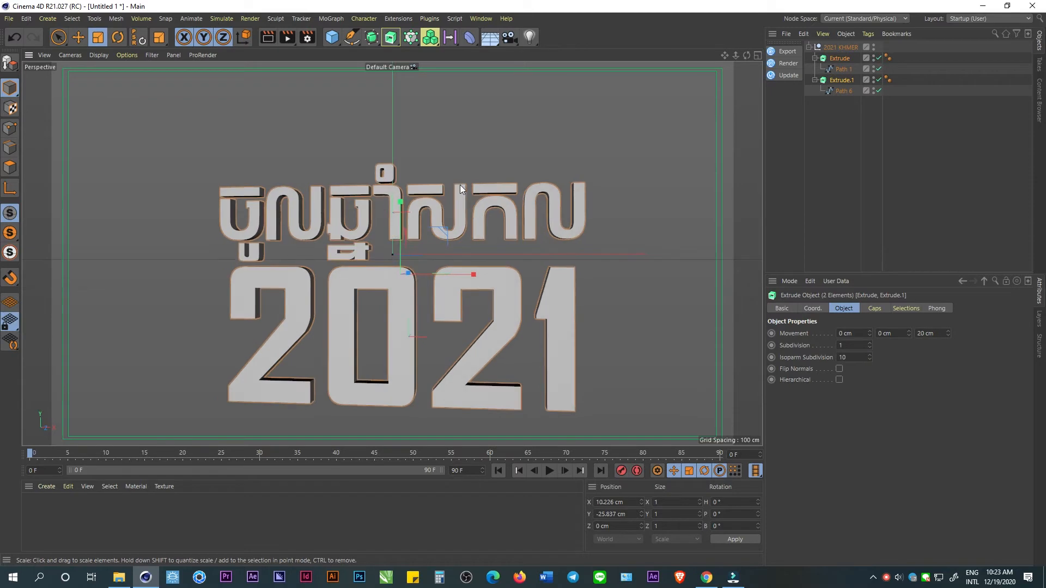
# - Move both extruded text objects up about 62 cm along the Y axis
pyautogui.click(79, 37)
pyautogui.moveTo(400, 207); pyautogui.dragTo(397, 156)
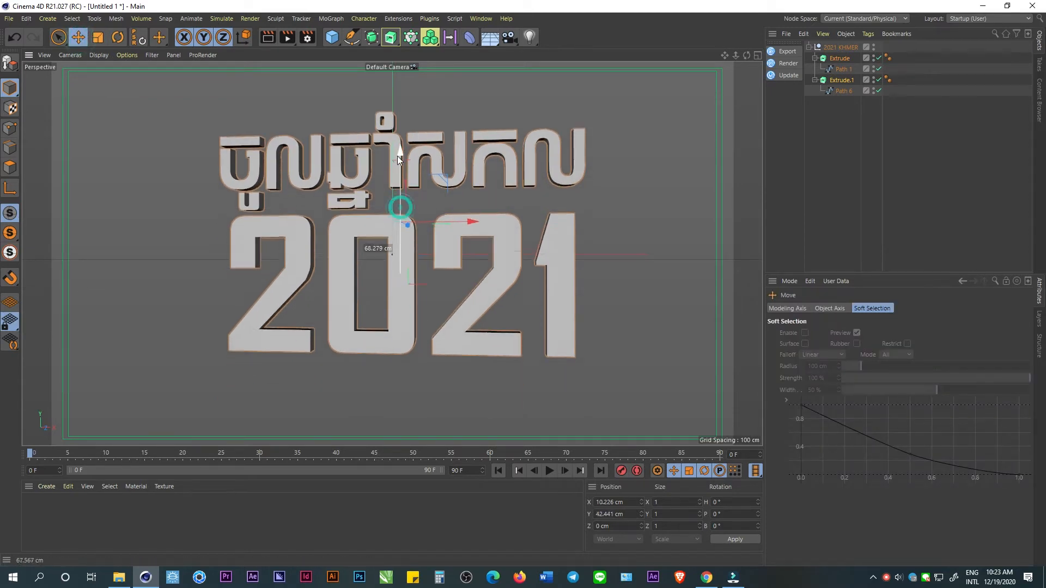
pyautogui.keyDown('alt'); pyautogui.moveTo(410, 204); pyautogui.dragTo(548, 179); pyautogui.keyUp('alt')
# - Load the saved bevel preset "q" for the caps of both Extrude objects
pyautogui.click(814, 80)
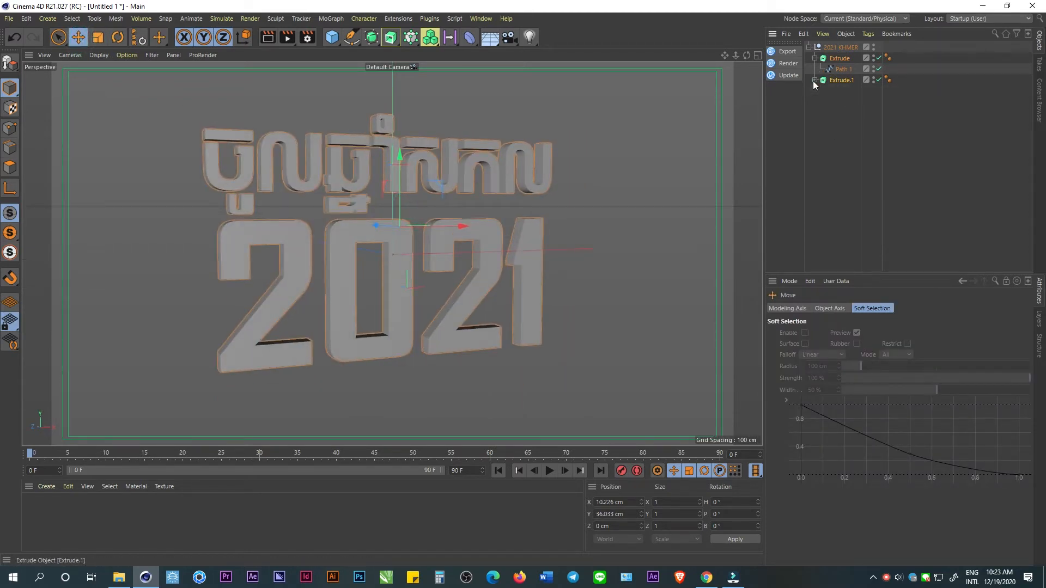
pyautogui.click(825, 60)
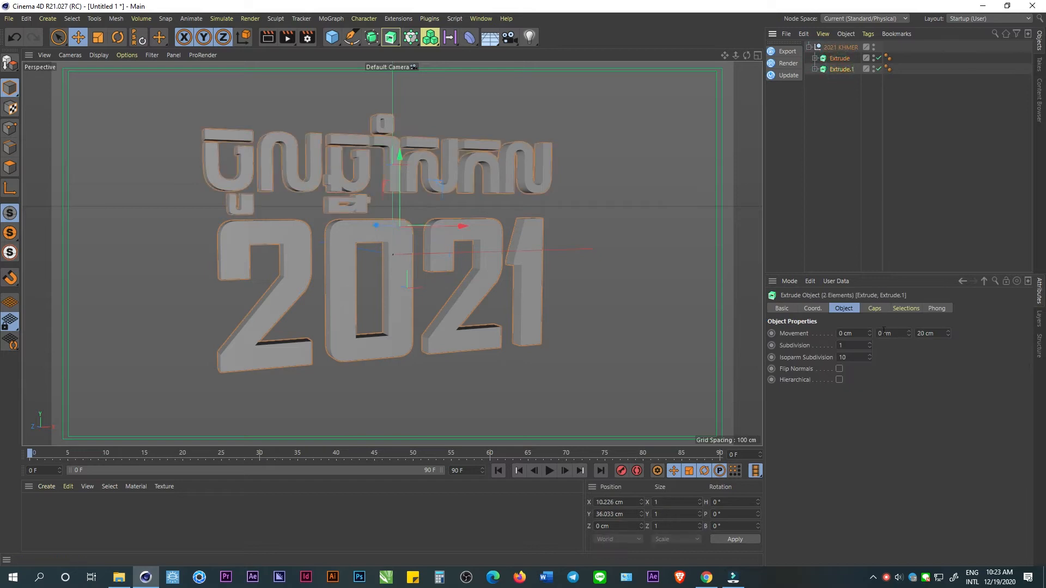
pyautogui.click(873, 309)
pyautogui.click(796, 451)
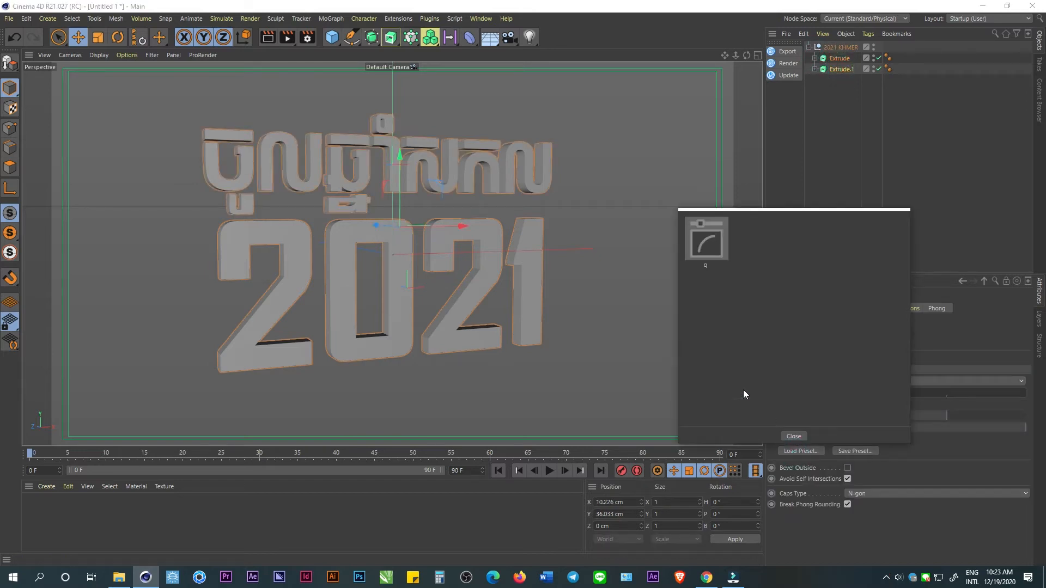
pyautogui.click(794, 437)
pyautogui.click(802, 451)
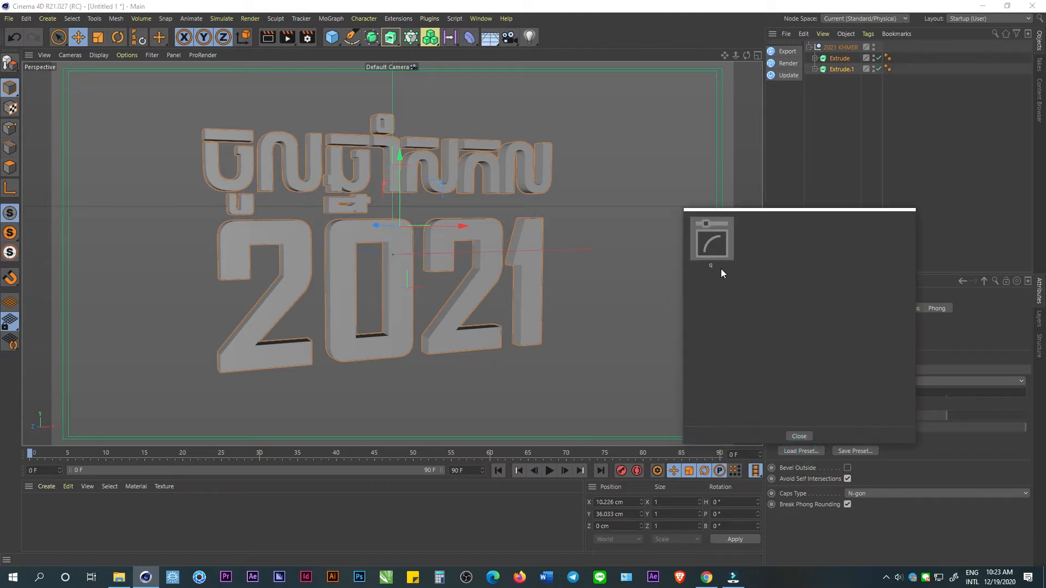
pyautogui.doubleClick(714, 249)
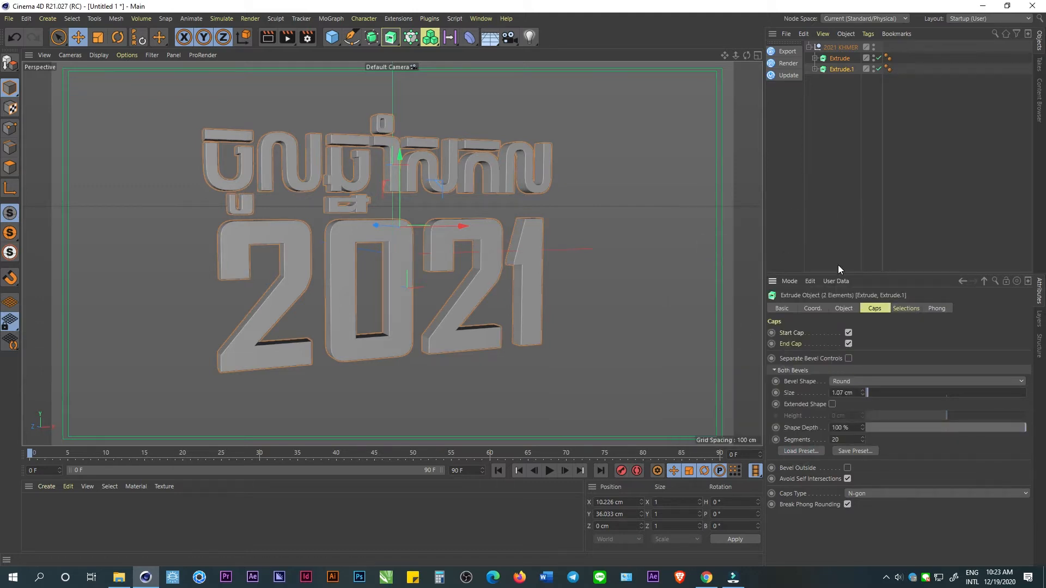
pyautogui.click(812, 451)
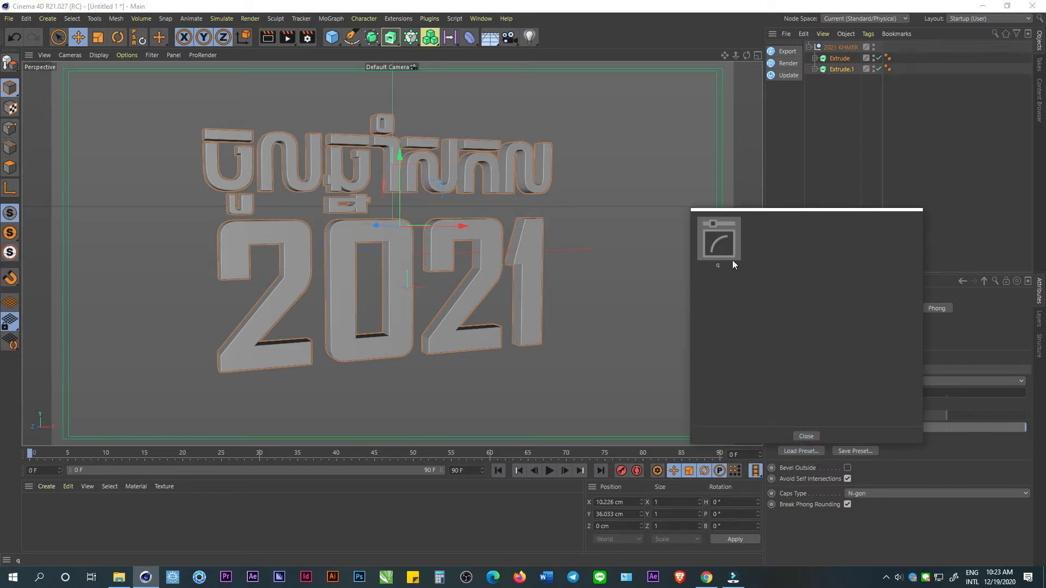
pyautogui.click(809, 437)
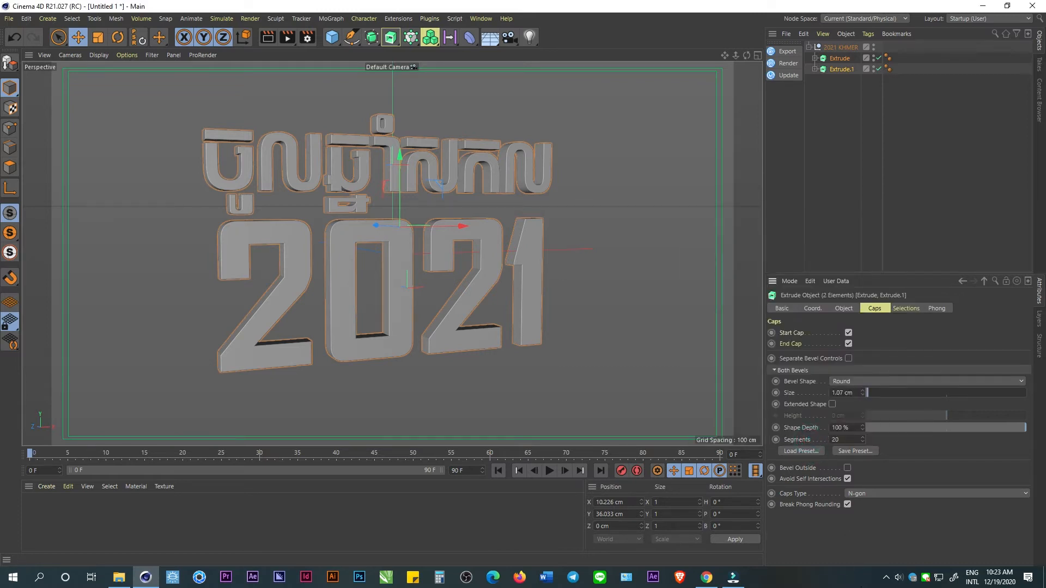
# - Quit Brave and µTorrent, which are running in the background, and confirm the µTorrent exit
pyautogui.click(887, 577)
pyautogui.rightClick(886, 556)
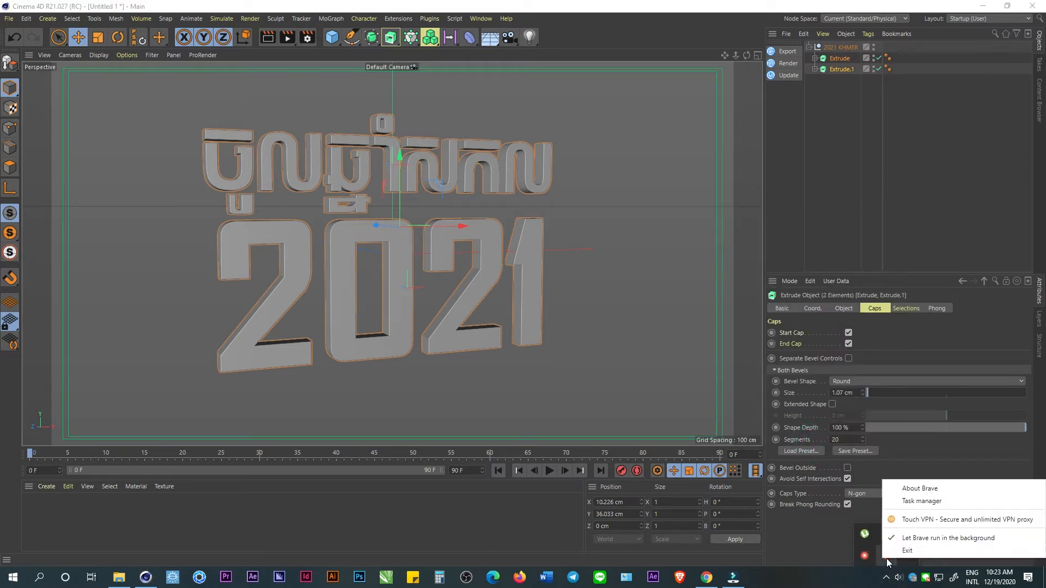
pyautogui.click(907, 550)
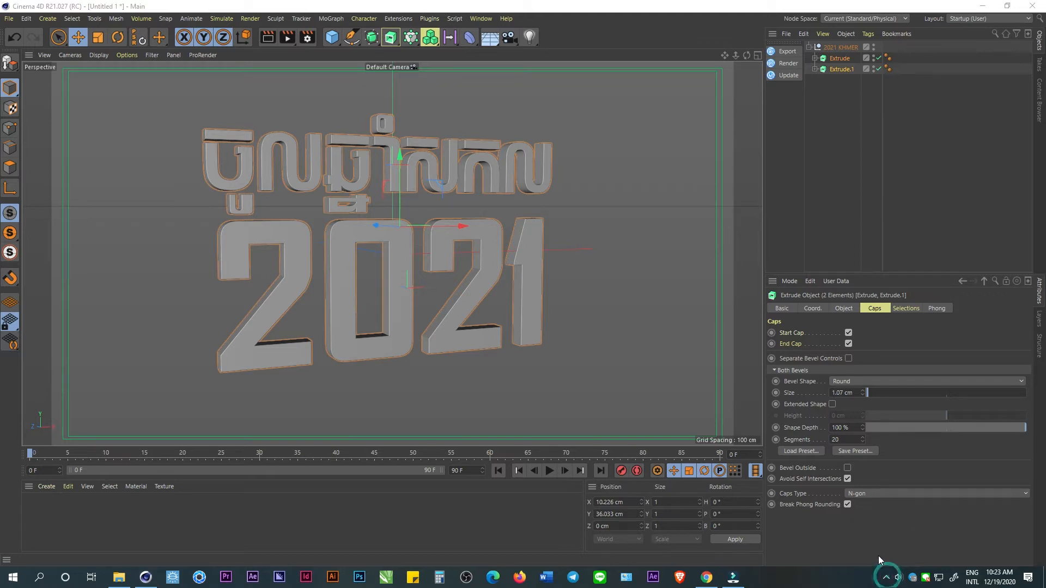
pyautogui.click(891, 582)
pyautogui.rightClick(880, 536)
pyautogui.click(905, 528)
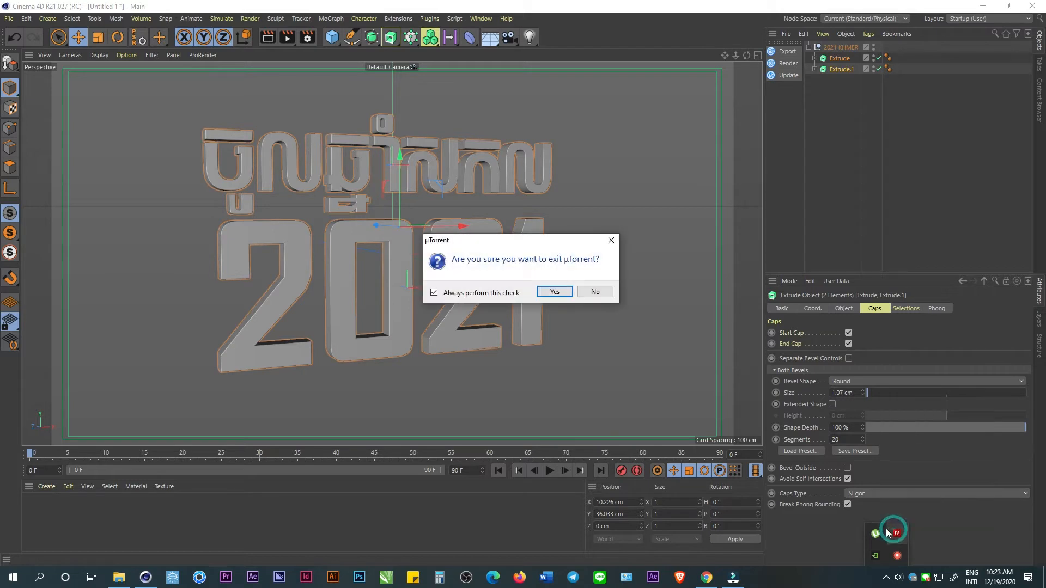
pyautogui.click(555, 293)
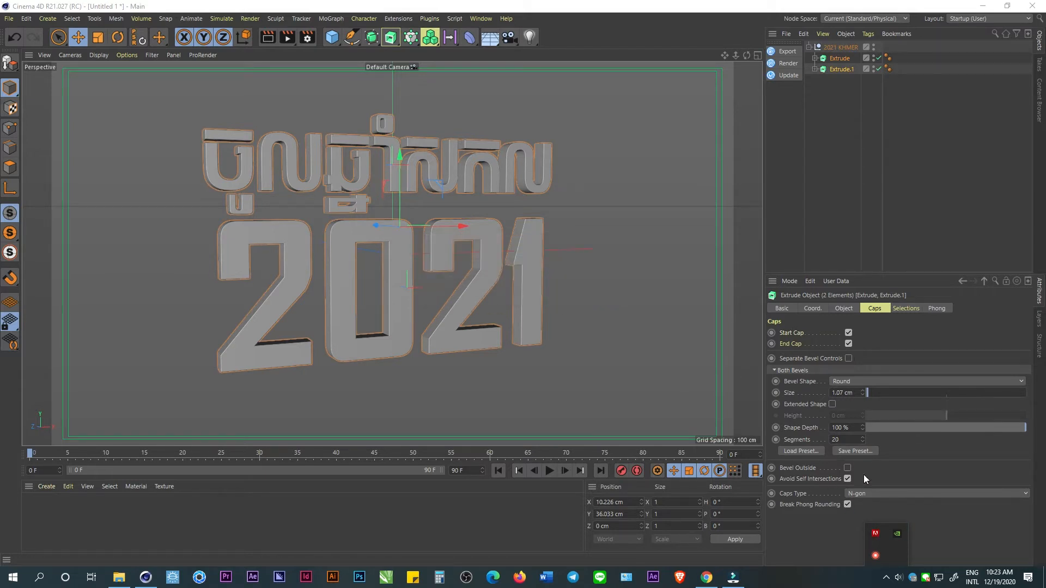
pyautogui.click(800, 452)
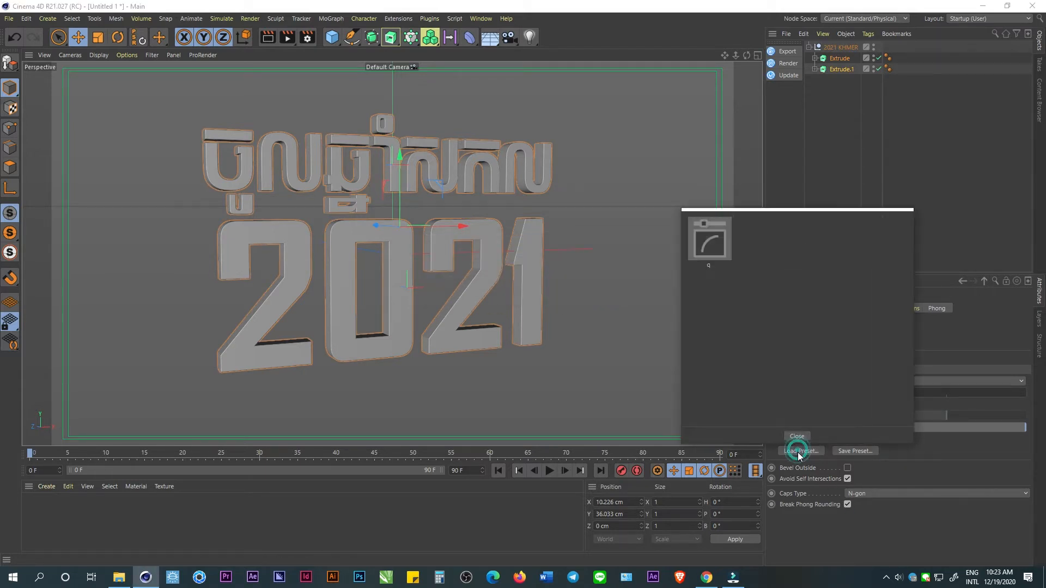
pyautogui.click(802, 437)
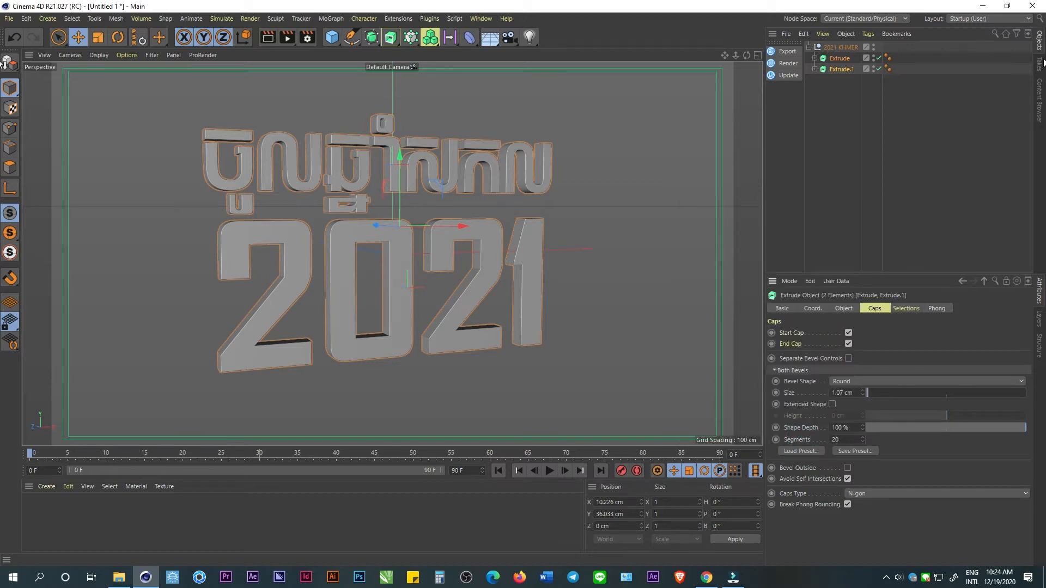
# - Add the F caramel and M aluminum materials from the Car paint job 2 presets to the scene's materials
pyautogui.click(1039, 75)
pyautogui.click(1039, 97)
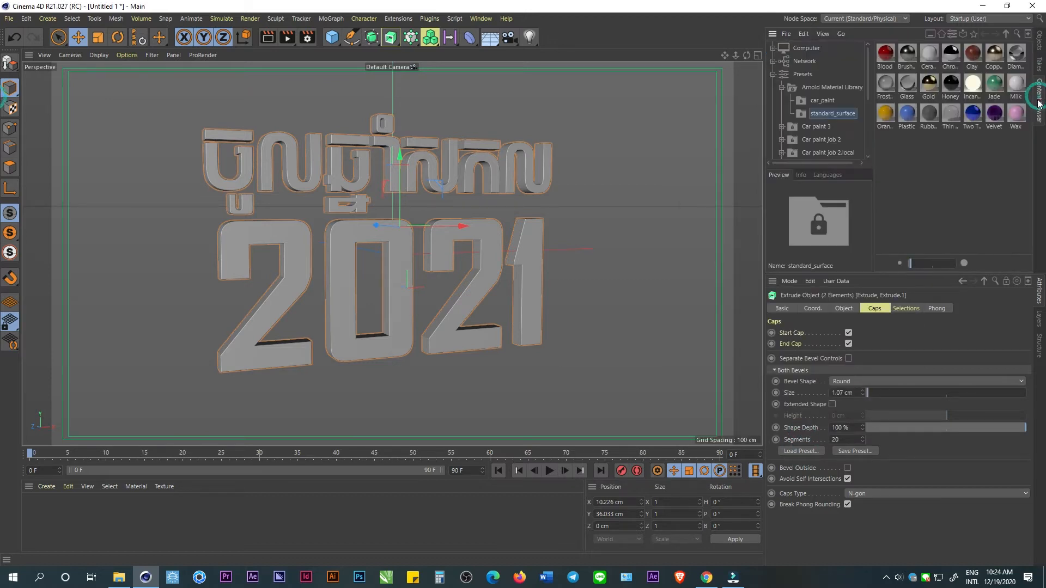
pyautogui.click(781, 88)
pyautogui.click(813, 115)
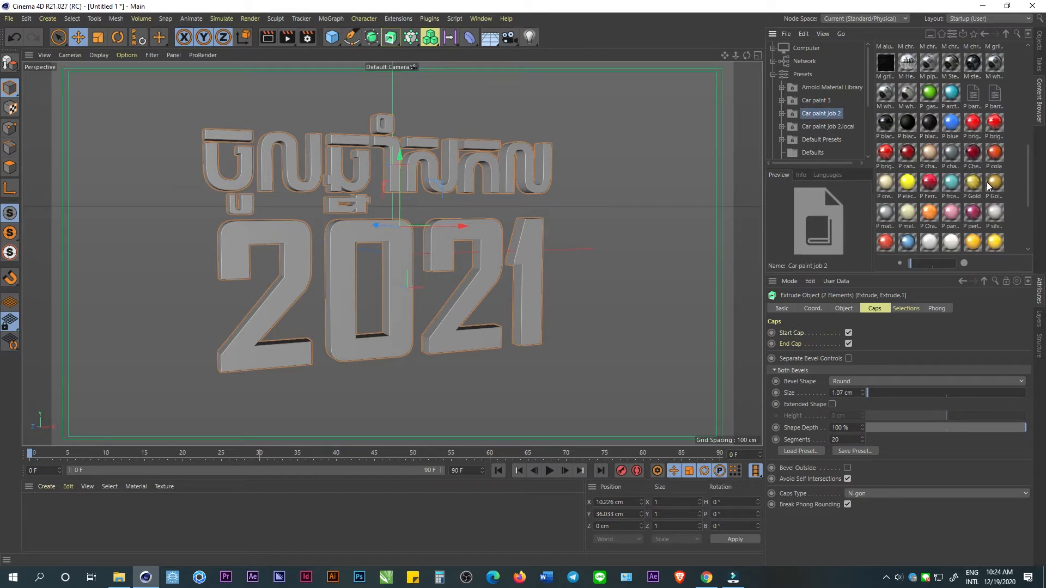
pyautogui.scroll(-2, 989, 186)
pyautogui.scroll(10, 988, 185)
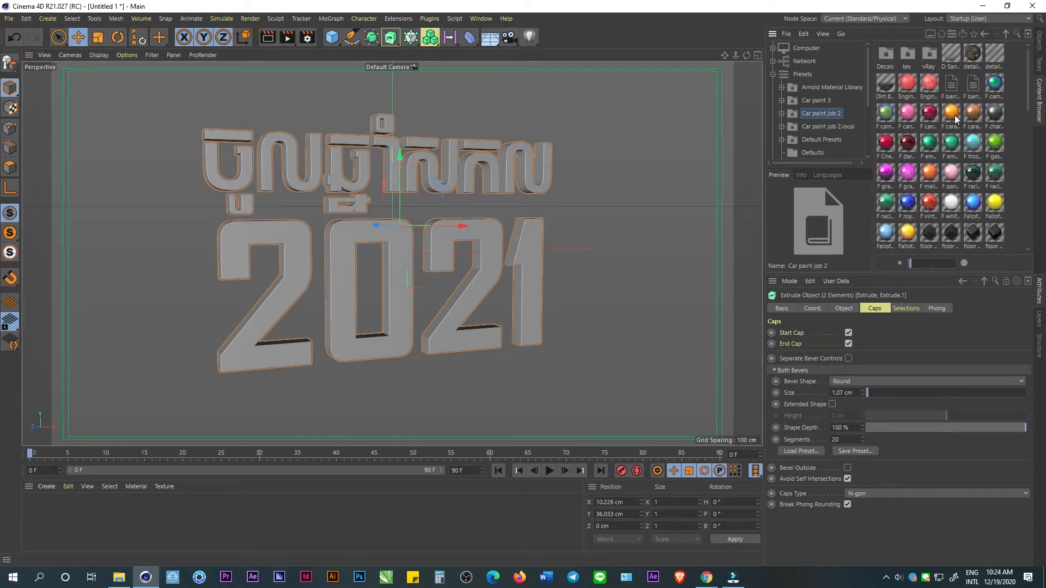
pyautogui.click(952, 113)
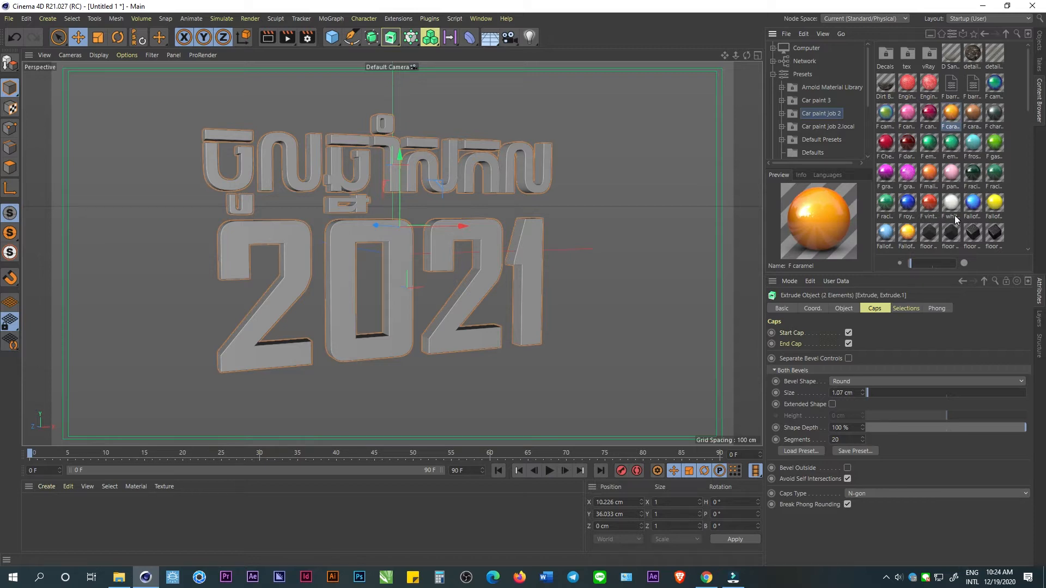
pyautogui.scroll(-4, 956, 180)
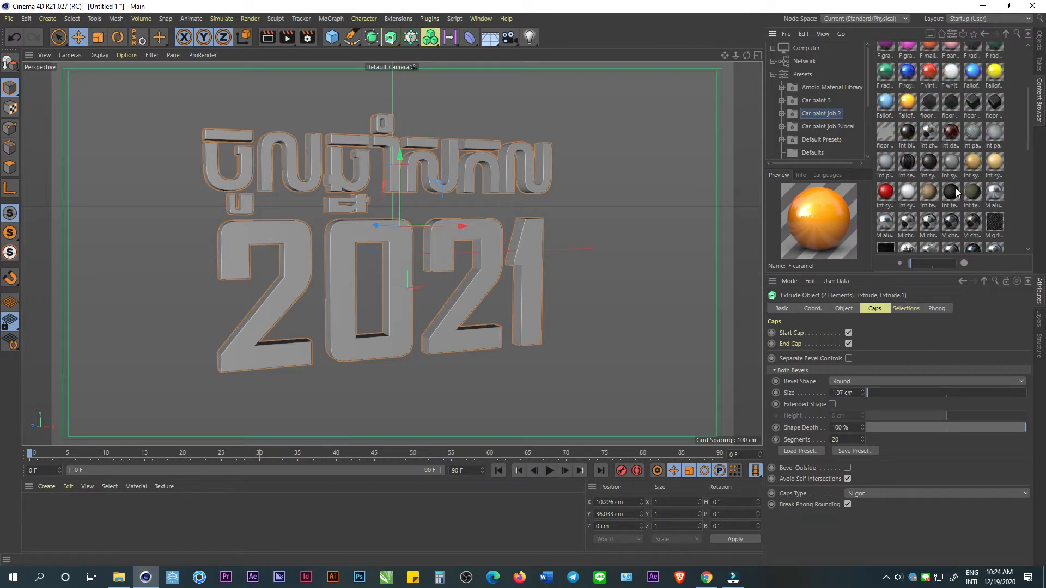
pyautogui.keyDown('ctrl'); pyautogui.click(993, 191); pyautogui.keyUp('ctrl')
pyautogui.moveTo(993, 191); pyautogui.dragTo(470, 490)
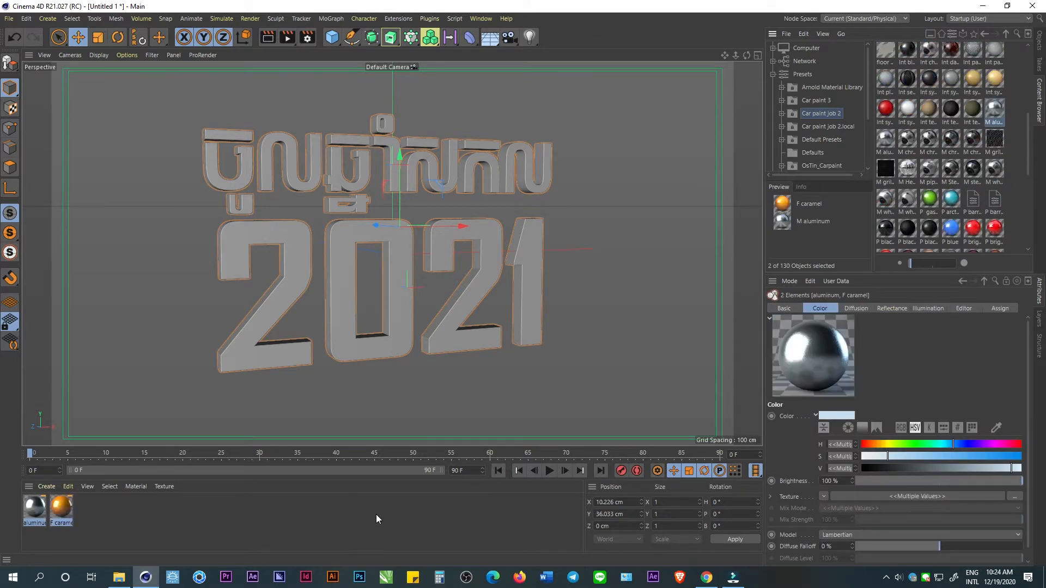
# - Duplicate both Extrude objects outside the 2021 KHMER group and disable the originals inside it
pyautogui.click(1038, 44)
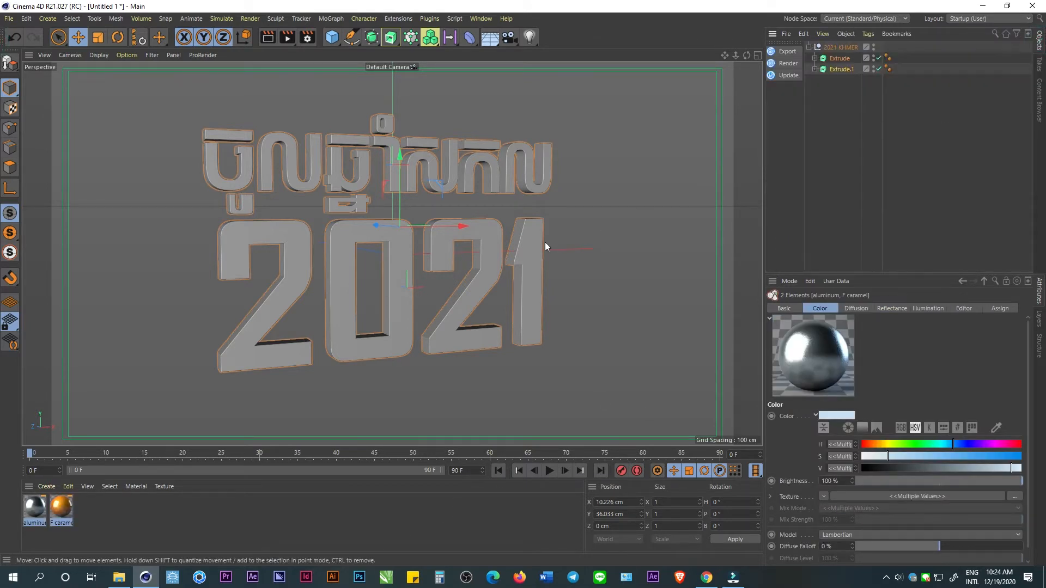
pyautogui.keyDown('alt'); pyautogui.moveTo(464, 185); pyautogui.dragTo(377, 195); pyautogui.keyUp('alt')
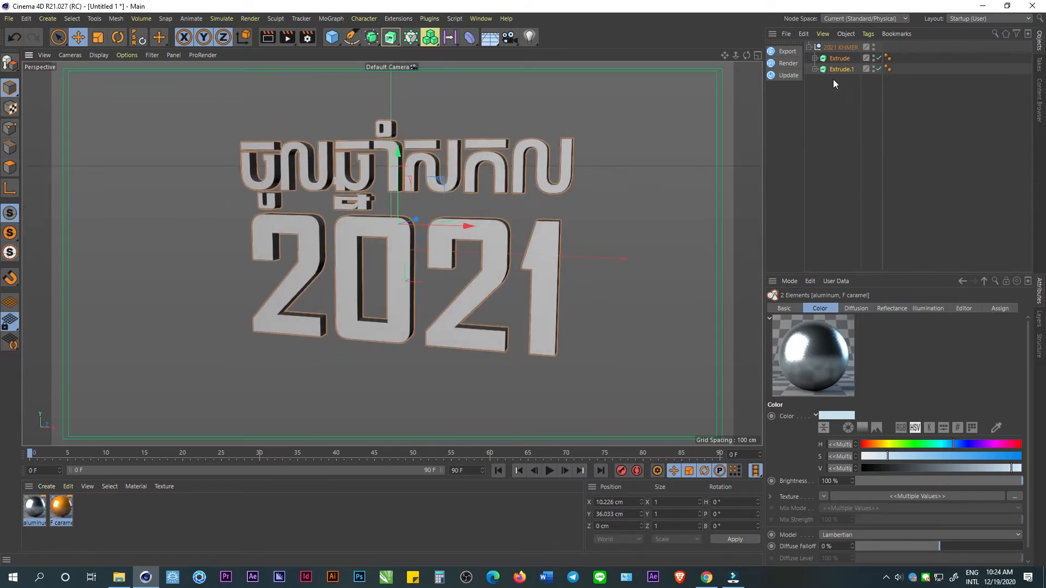
pyautogui.keyDown('ctrl'); pyautogui.moveTo(835, 69); pyautogui.dragTo(874, 46); pyautogui.keyUp('ctrl')
pyautogui.click(874, 67)
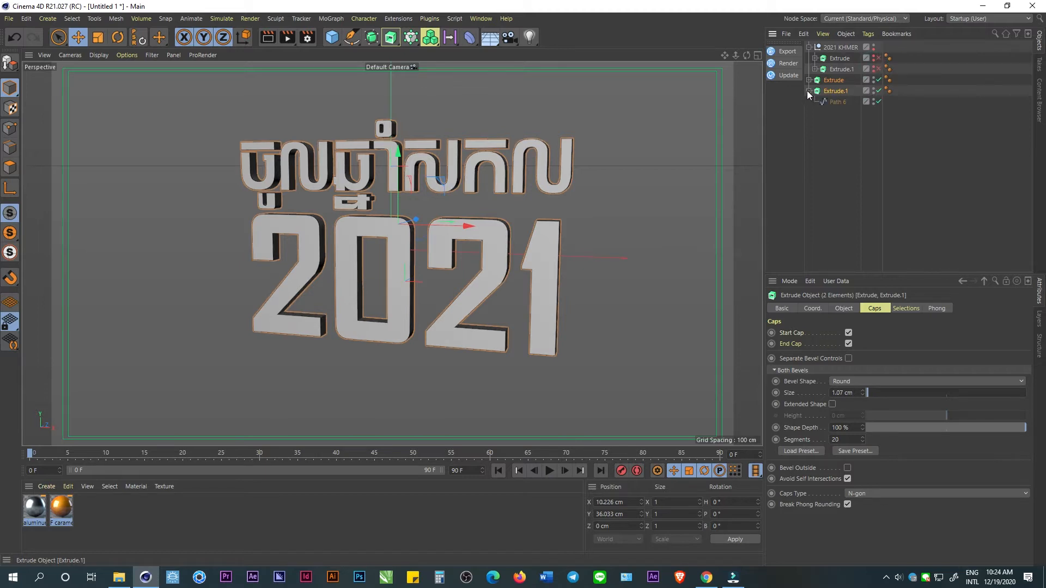
# - Disable both copied Extrude objects and the Path 1 spline, keeping only Path 6 enabled
pyautogui.click(809, 80)
pyautogui.moveTo(879, 113); pyautogui.dragTo(880, 88)
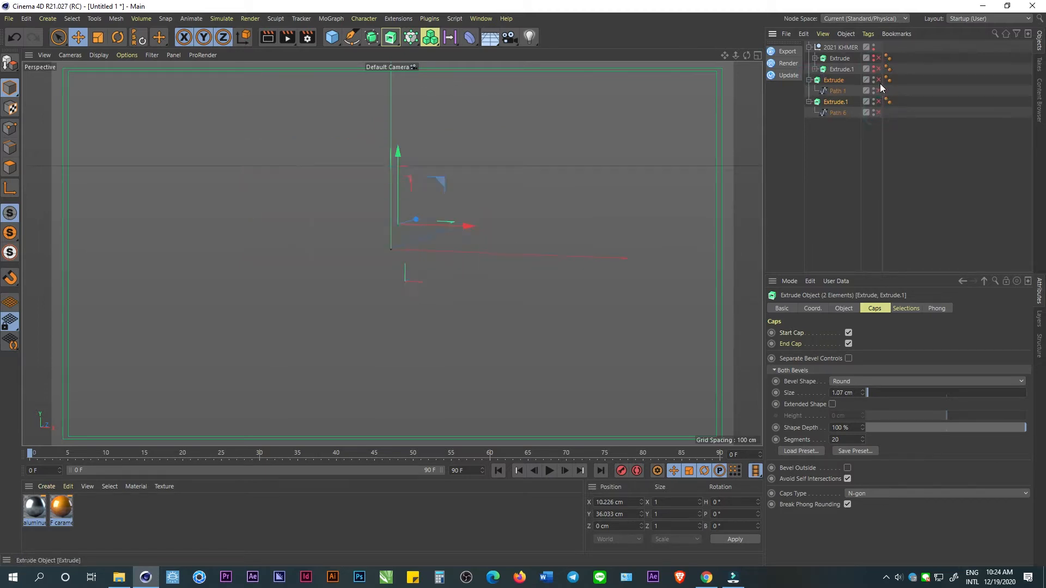
pyautogui.click(878, 112)
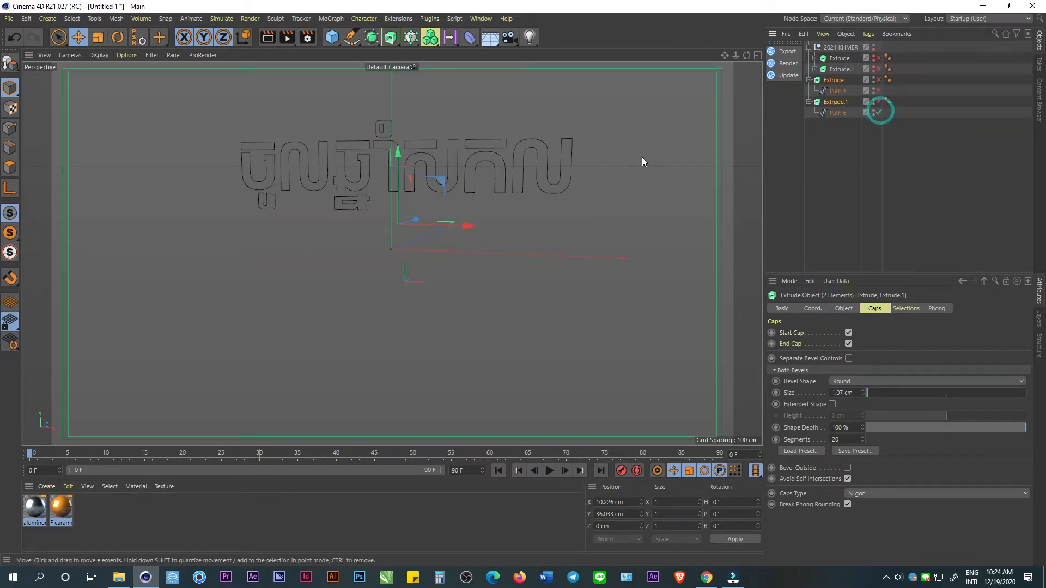
# - Create a thin outline around the points of the Path 6 spline and re-enable its parent Extrude.1
pyautogui.click(837, 113)
pyautogui.click(9, 128)
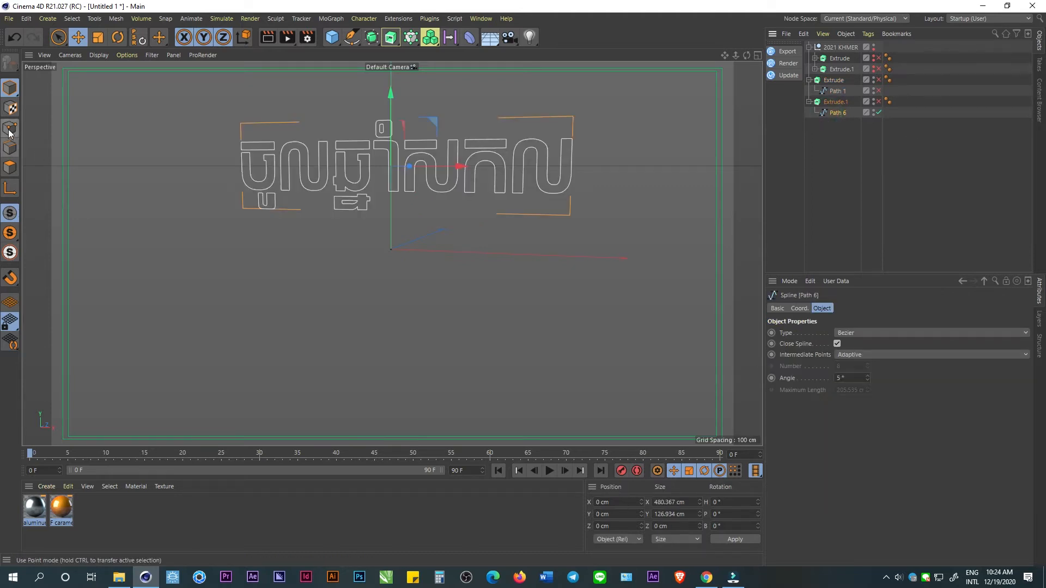
pyautogui.scroll(5, 547, 153)
pyautogui.rightClick(564, 162)
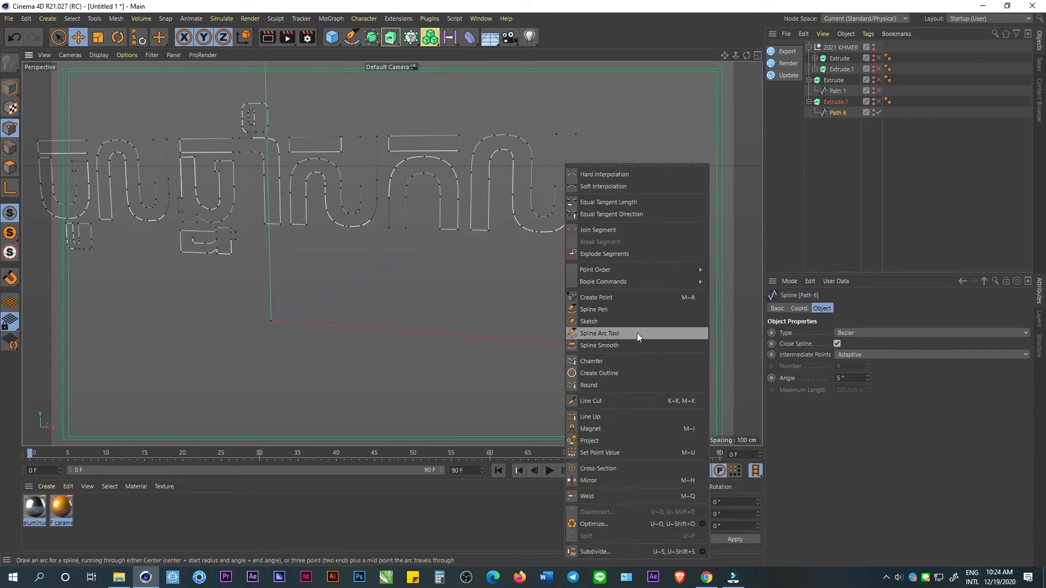
pyautogui.click(628, 373)
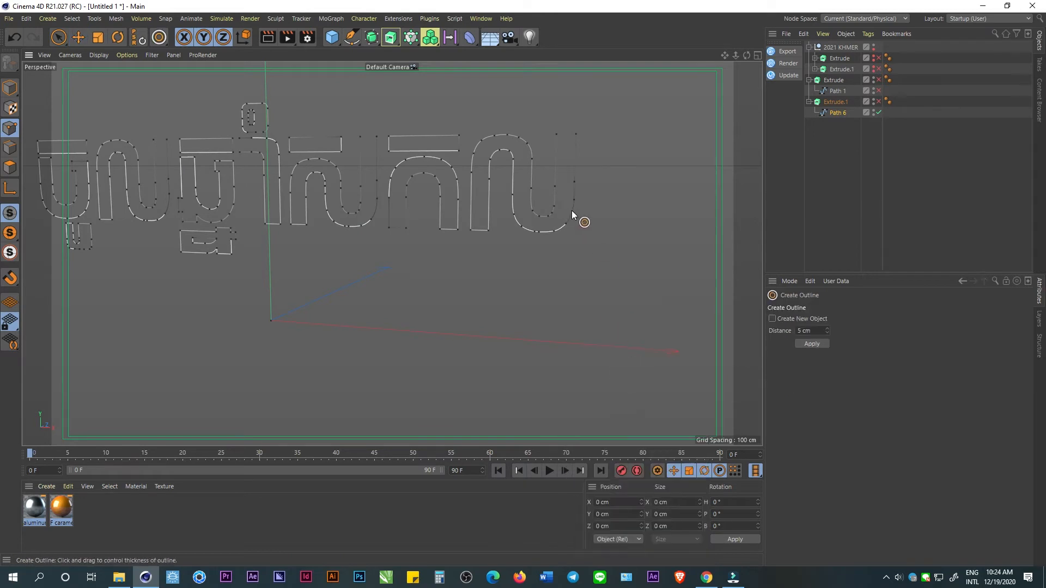
pyautogui.moveTo(571, 210); pyautogui.dragTo(578, 210)
pyautogui.click(878, 101)
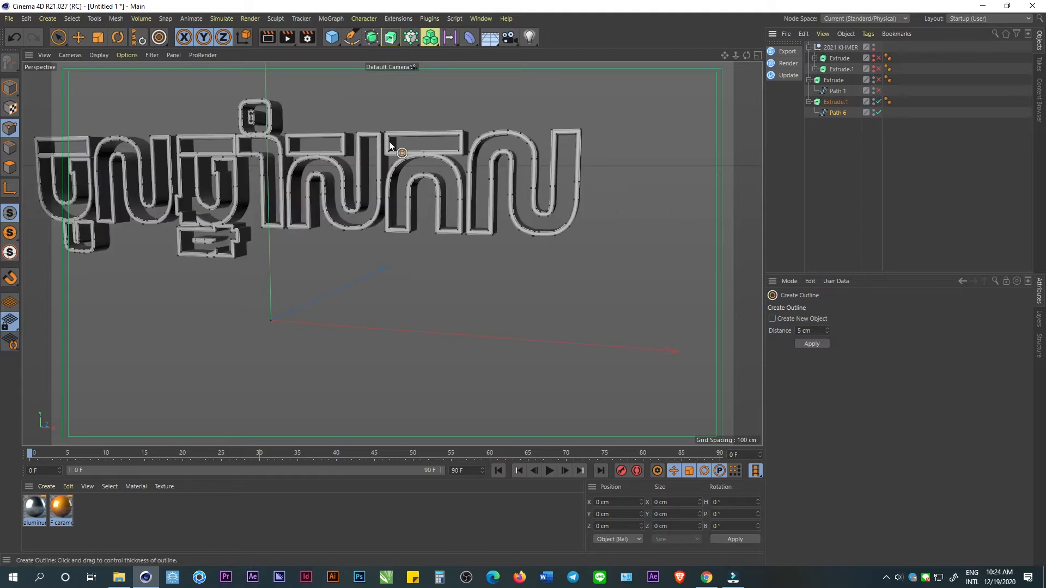
# - Enable the Path 1 spline, create a thin outline around the 2021 digits and re-enable its parent Extrude
pyautogui.click(853, 91)
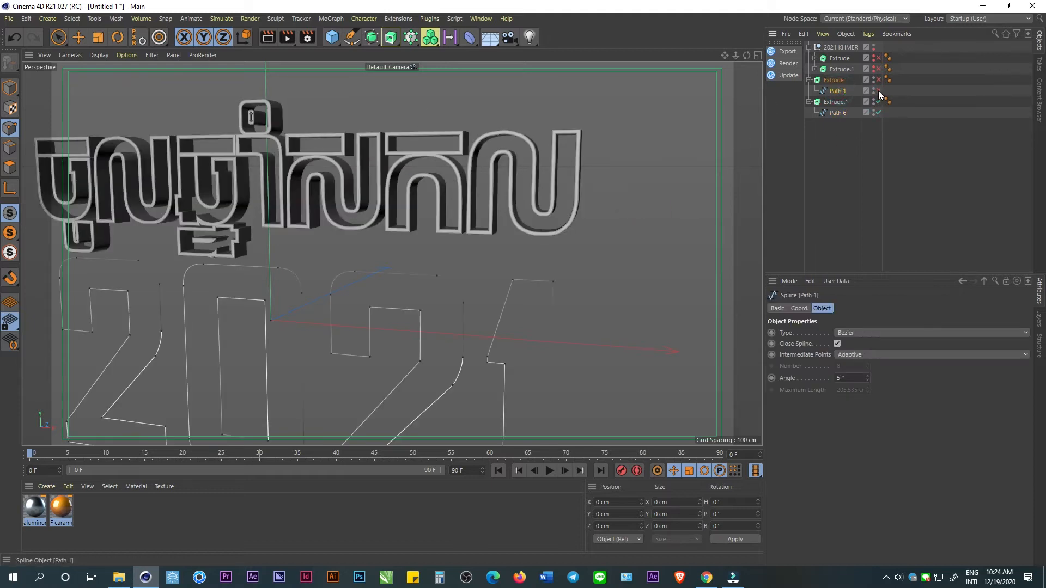
pyautogui.click(878, 91)
pyautogui.scroll(3, 566, 273)
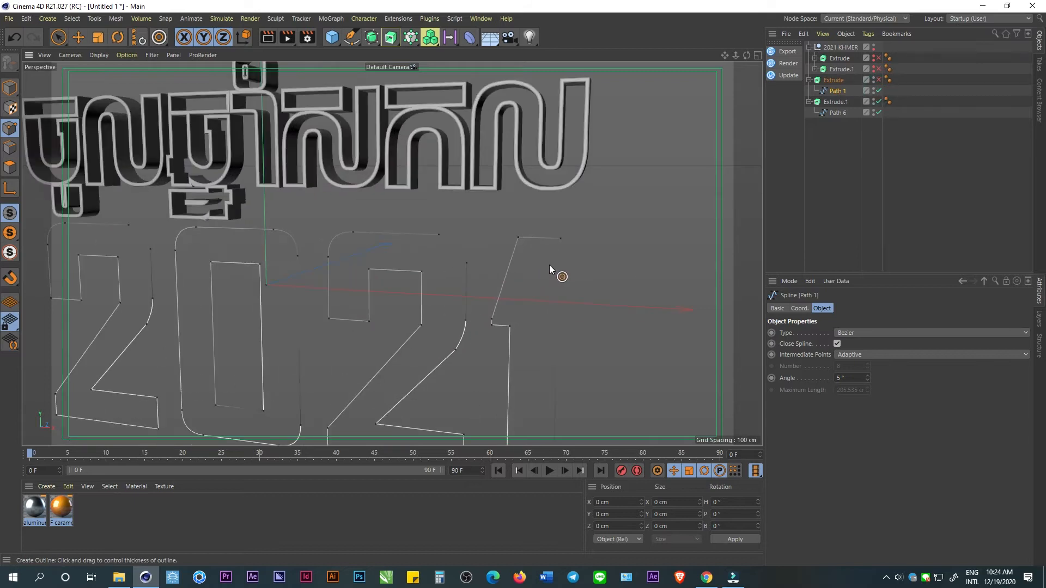
pyautogui.moveTo(561, 272); pyautogui.dragTo(574, 271)
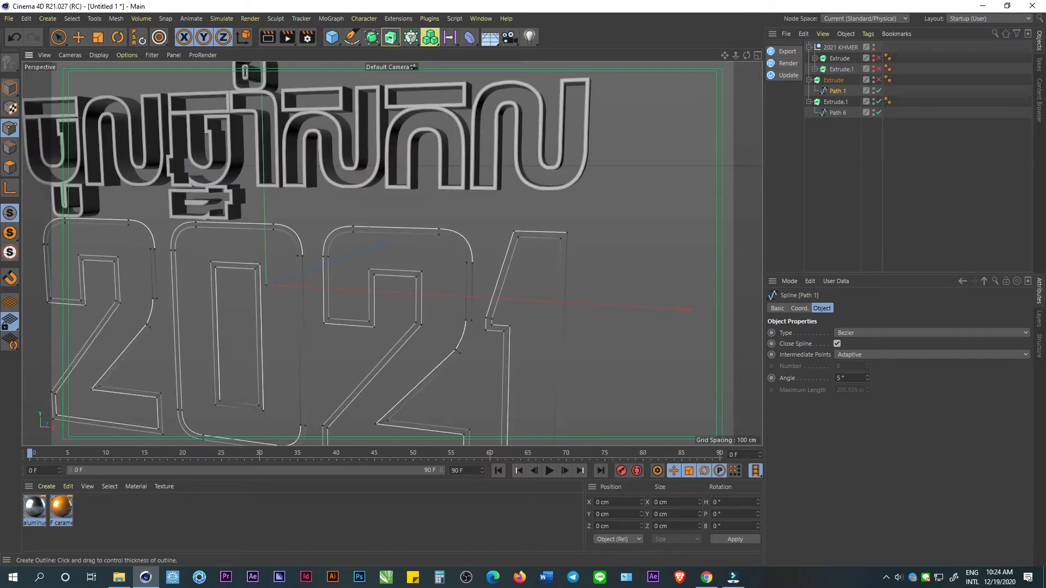
pyautogui.click(879, 79)
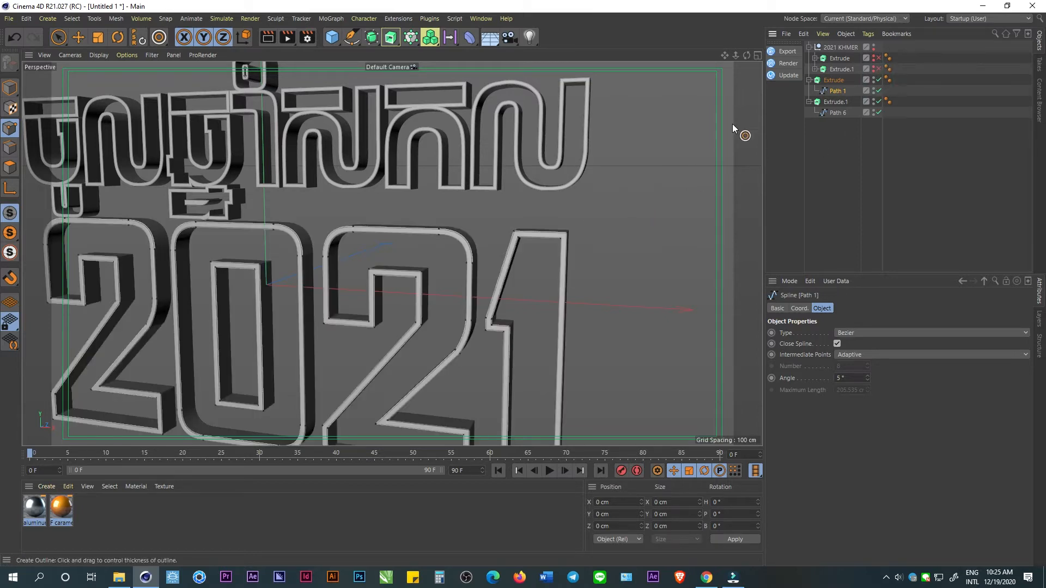
# - Collapse the two copied Extrude objects and re-enable both Extrudes inside the 2021 KHMER group
pyautogui.click(809, 102)
pyautogui.click(809, 79)
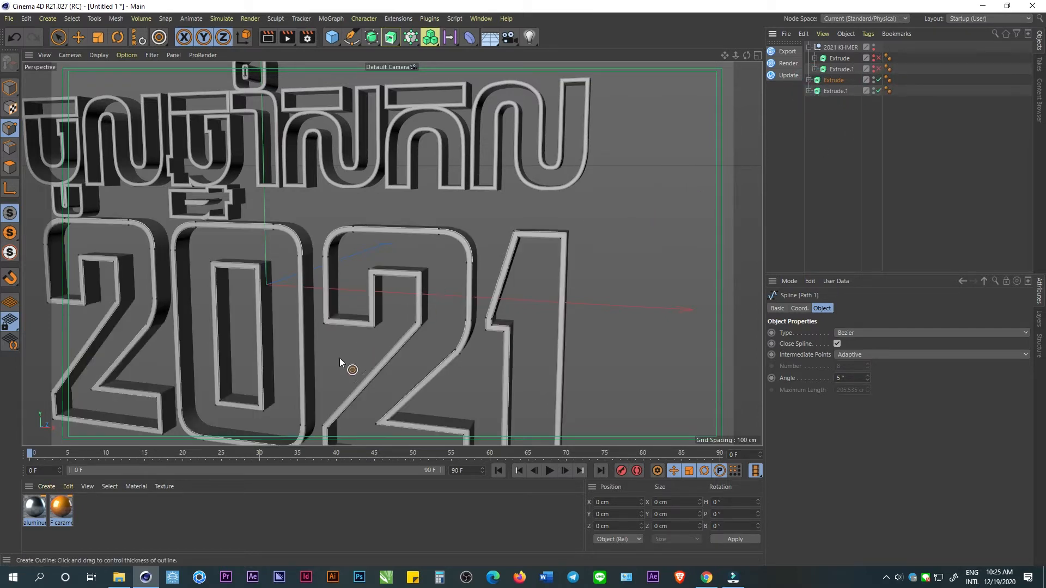
pyautogui.click(877, 58)
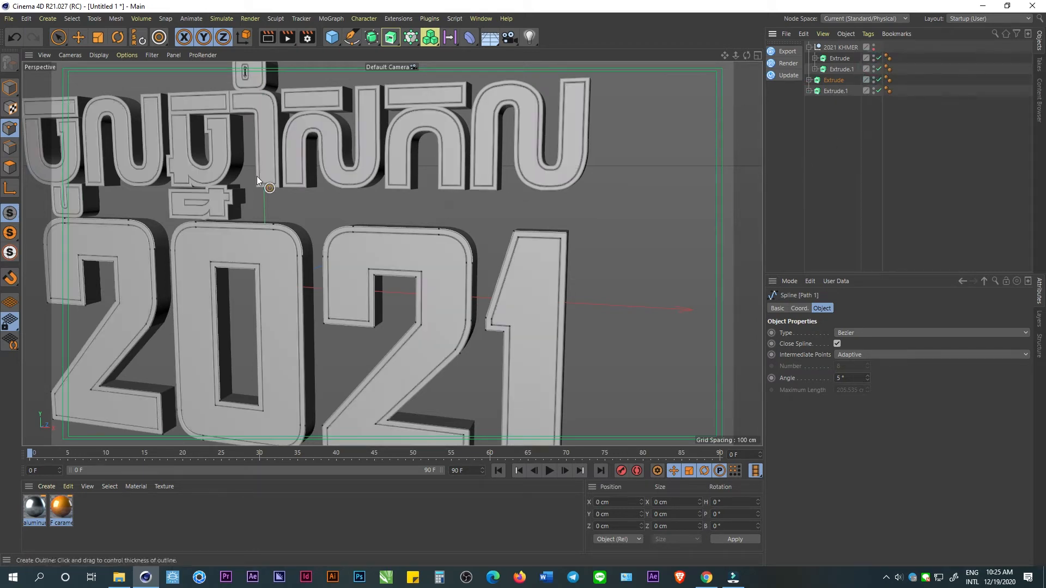
# - Switch to model mode and move both outlined Extrude objects about 9.5 cm back along Z
pyautogui.click(10, 87)
pyautogui.keyDown('ctrl'); pyautogui.click(833, 91); pyautogui.keyUp('ctrl')
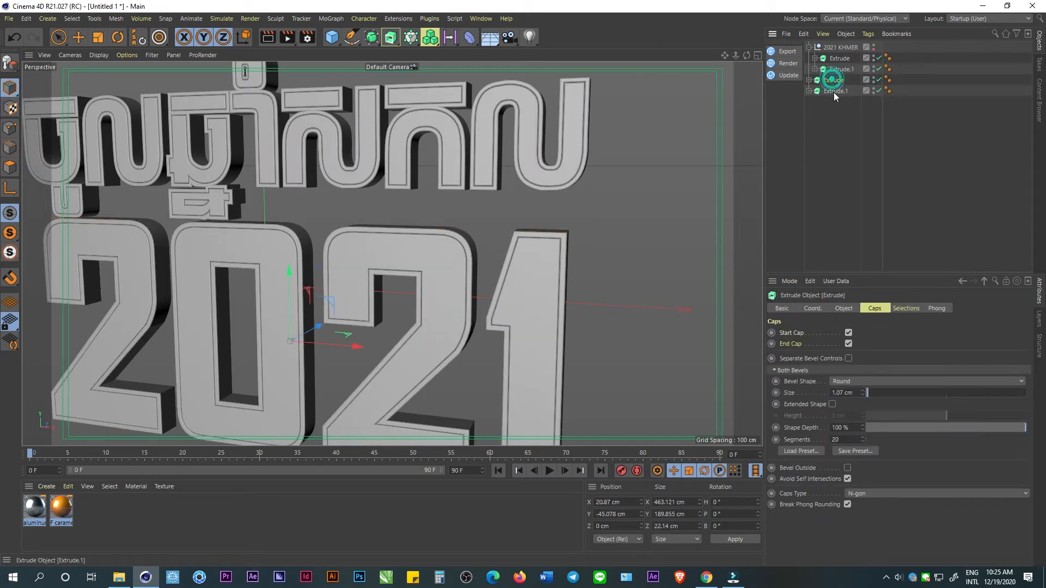
pyautogui.click(78, 37)
pyautogui.moveTo(306, 235); pyautogui.dragTo(345, 216)
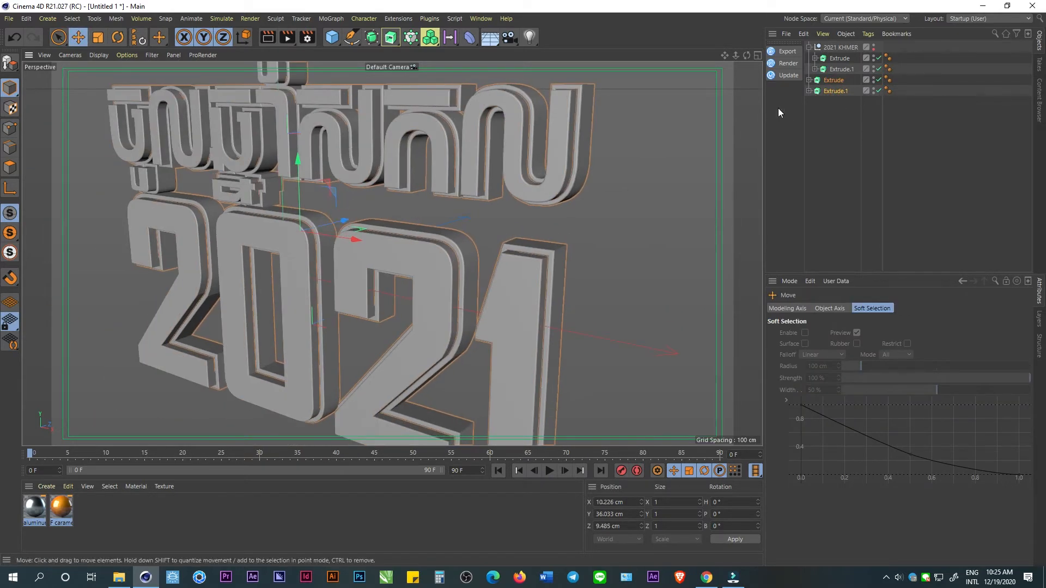
# - Set the Z movement of all four Extrude objects to 60 cm
pyautogui.click(830, 91)
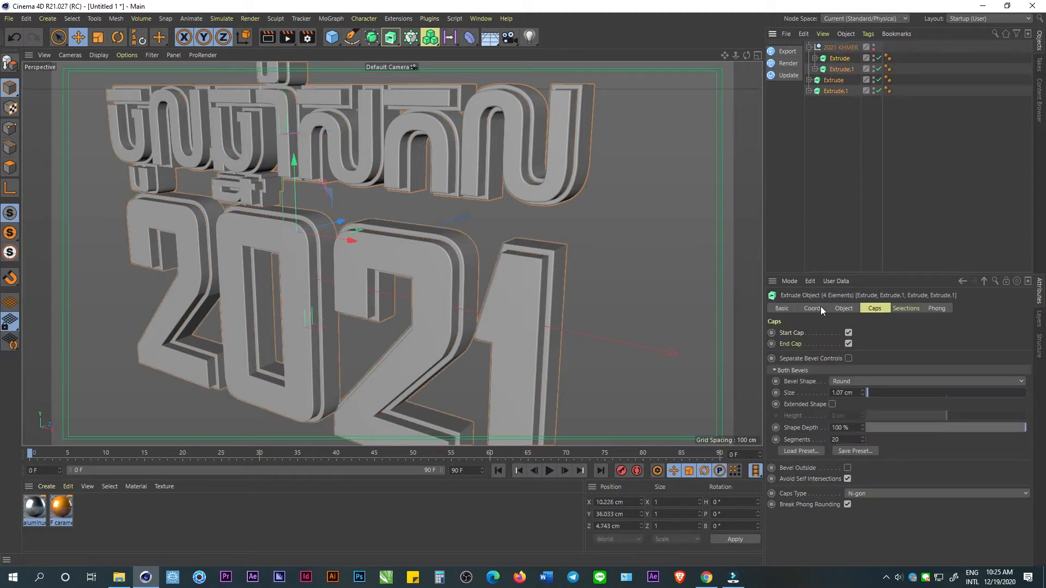
pyautogui.click(844, 308)
pyautogui.doubleClick(942, 335)
pyautogui.write('60')
pyautogui.press('Return')
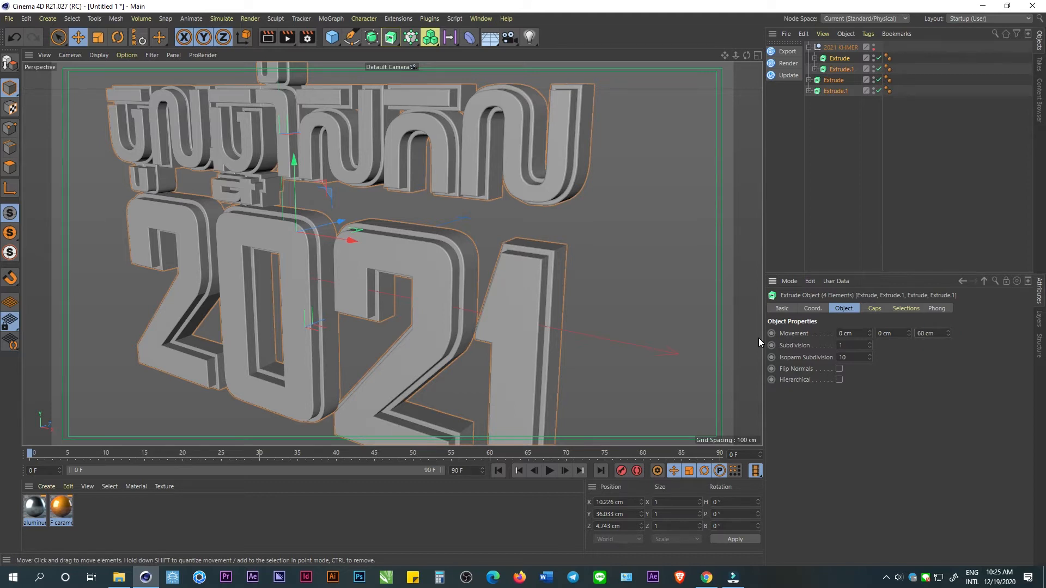
# - Move only the two outlined Extrude objects about 8 cm further back along Z
pyautogui.click(843, 104)
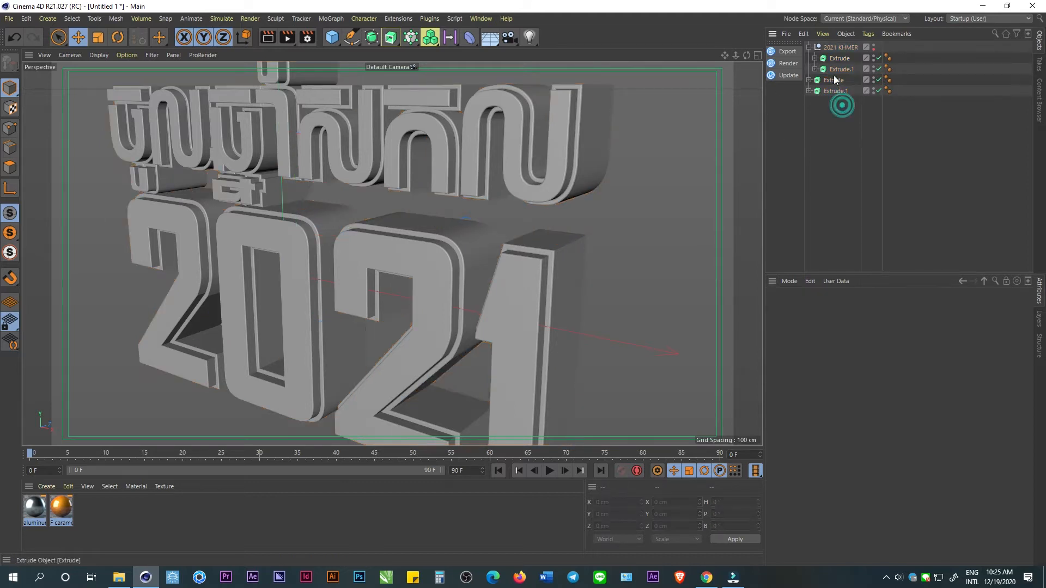
pyautogui.click(833, 81)
pyautogui.keyDown('shift'); pyautogui.click(835, 92); pyautogui.keyUp('shift')
pyautogui.moveTo(341, 223); pyautogui.dragTo(347, 218)
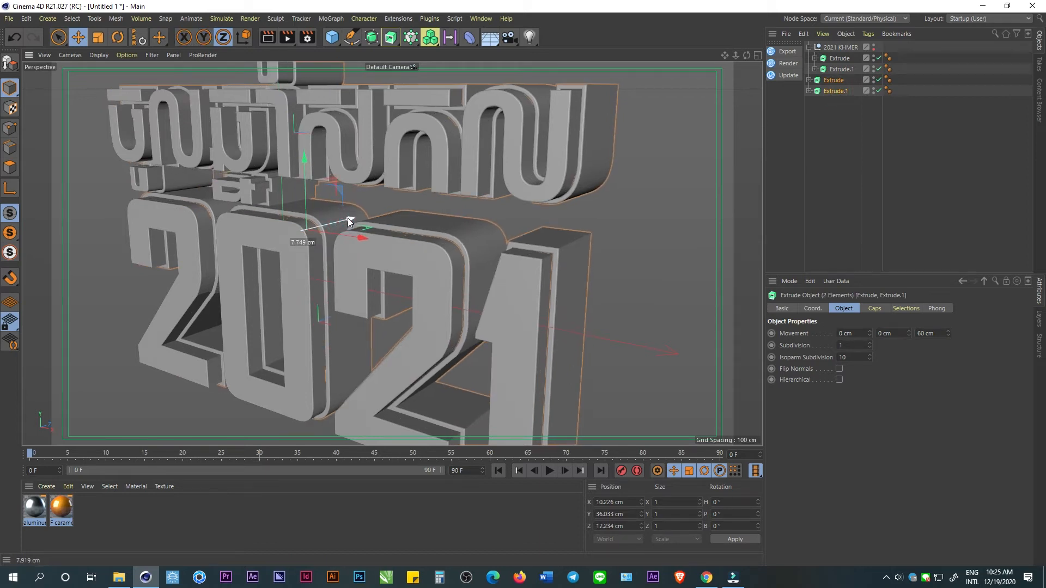
# - Apply the aluminum material to the two outlined Extrudes and F caramel to the two Extrudes inside 2021 KHMER
pyautogui.click(128, 517)
pyautogui.moveTo(34, 506); pyautogui.dragTo(577, 292)
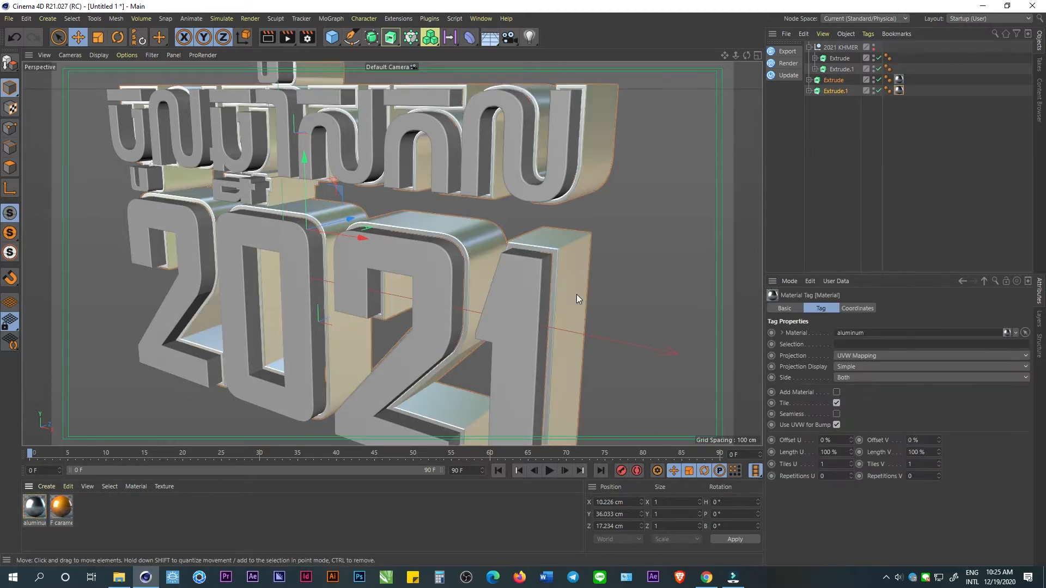
pyautogui.moveTo(216, 373); pyautogui.dragTo(294, 257)
pyautogui.moveTo(57, 517); pyautogui.dragTo(332, 159)
pyautogui.scroll(-3, 519, 220)
pyautogui.keyDown('alt'); pyautogui.moveTo(519, 220); pyautogui.dragTo(460, 258); pyautogui.keyUp('alt')
pyautogui.scroll(-3, 365, 313)
pyautogui.scroll(3, 407, 196)
pyautogui.keyDown('alt'); pyautogui.moveTo(406, 196); pyautogui.dragTo(488, 230); pyautogui.keyUp('alt')
pyautogui.scroll(-5, 630, 231)
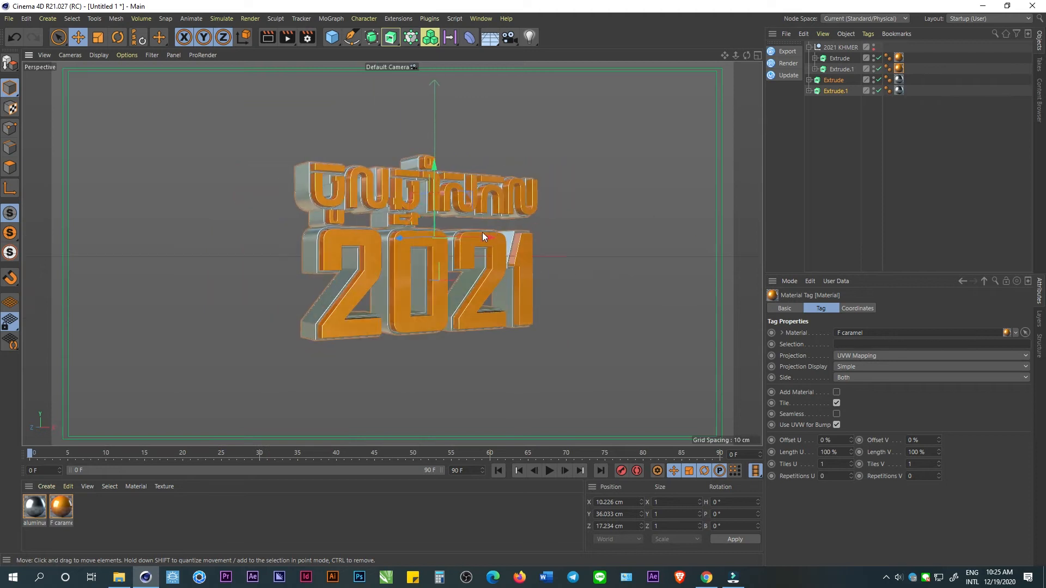
# - Add a camera to the scene and look through it
pyautogui.click(509, 37)
pyautogui.click(878, 47)
pyautogui.click(809, 58)
pyautogui.click(874, 59)
# - Set the camera's rotation to 0° and its X and Y positions to 0 cm so it faces the text
pyautogui.click(832, 308)
pyautogui.click(948, 355)
pyautogui.click(953, 344)
pyautogui.write('0')
pyautogui.click(799, 344)
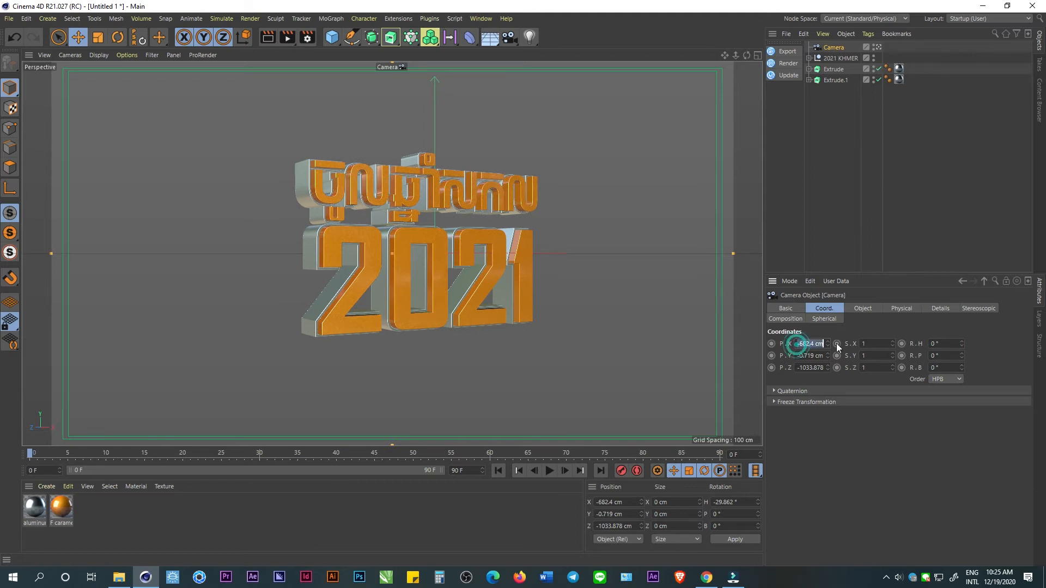
pyautogui.write('0')
pyautogui.click(806, 356)
pyautogui.write('0')
pyautogui.click(814, 368)
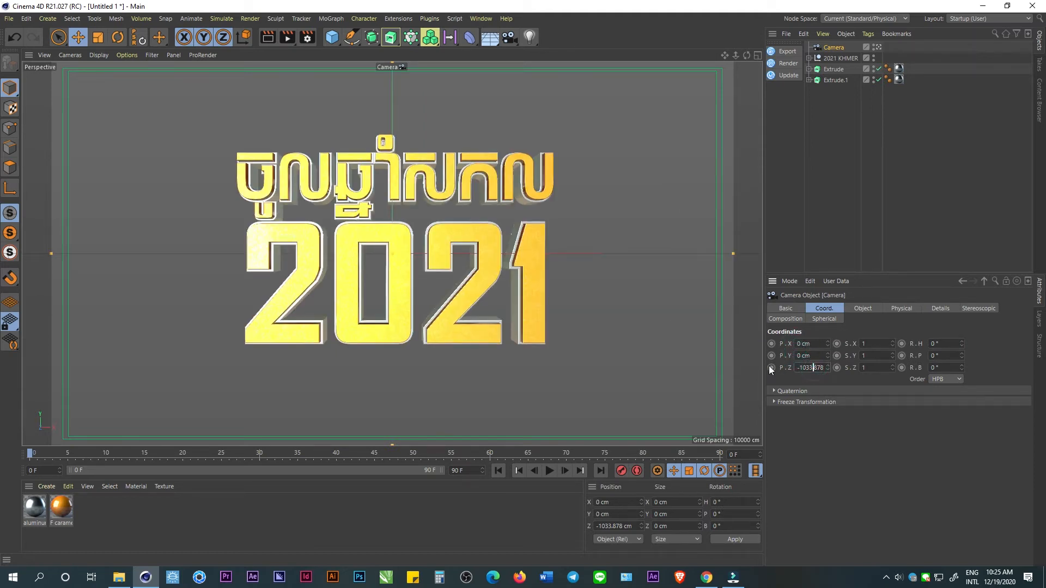
# - Add a light, leave the camera view and place the light below and in front, about Y -196 and Z -417 cm
pyautogui.click(524, 34)
pyautogui.click(878, 57)
pyautogui.moveTo(406, 258); pyautogui.dragTo(524, 264)
pyautogui.moveTo(571, 194); pyautogui.dragTo(589, 345)
pyautogui.moveTo(516, 382); pyautogui.dragTo(707, 329)
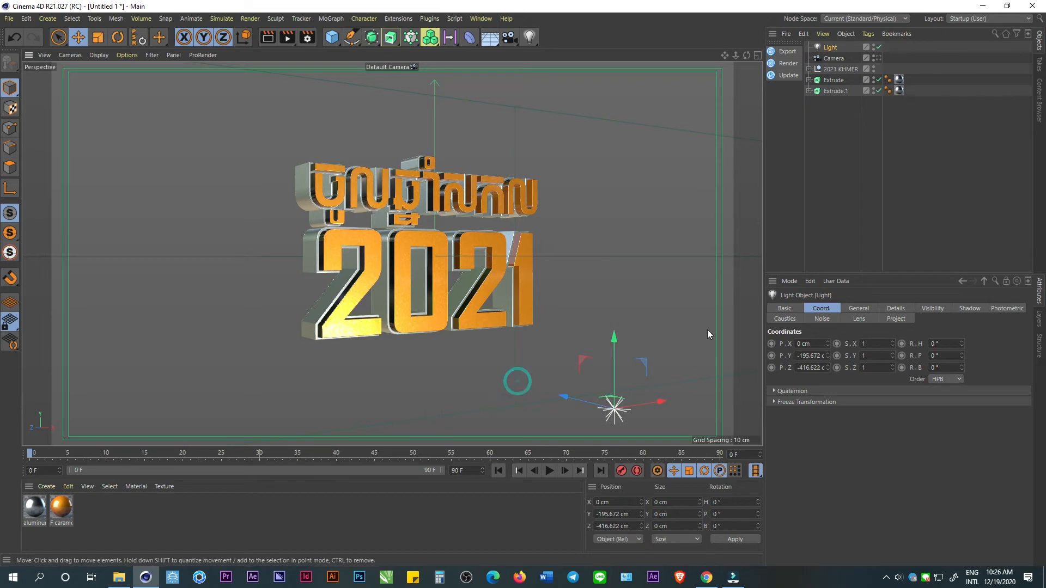
# - Add a Target tag to the light
pyautogui.rightClick(835, 47)
pyautogui.moveTo(885, 51)
pyautogui.click(1004, 89)
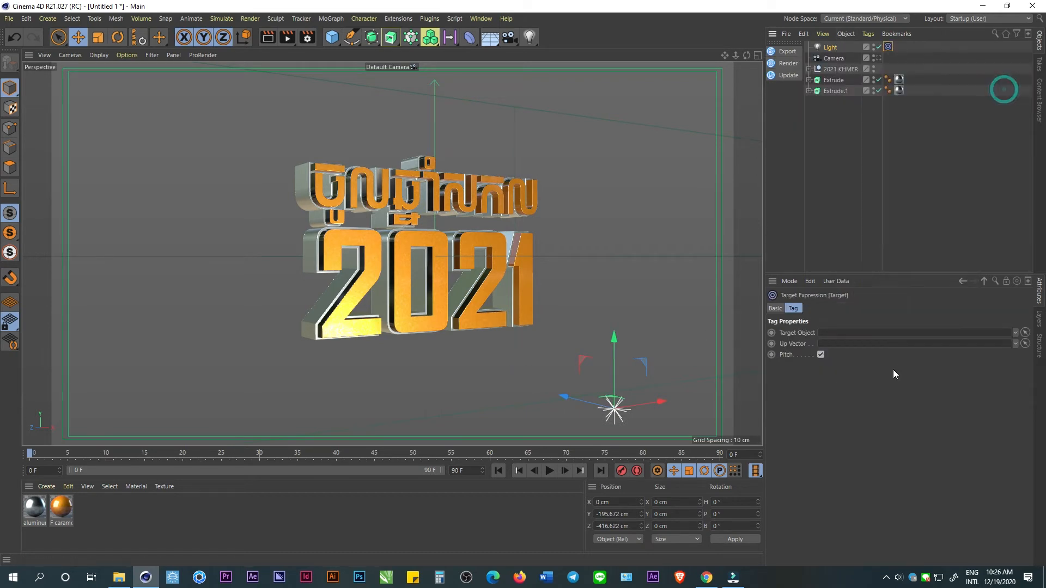
# - Set the light to Spot type with Shadow Maps (Soft) shadows and adjust its cone size
pyautogui.click(835, 46)
pyautogui.click(863, 308)
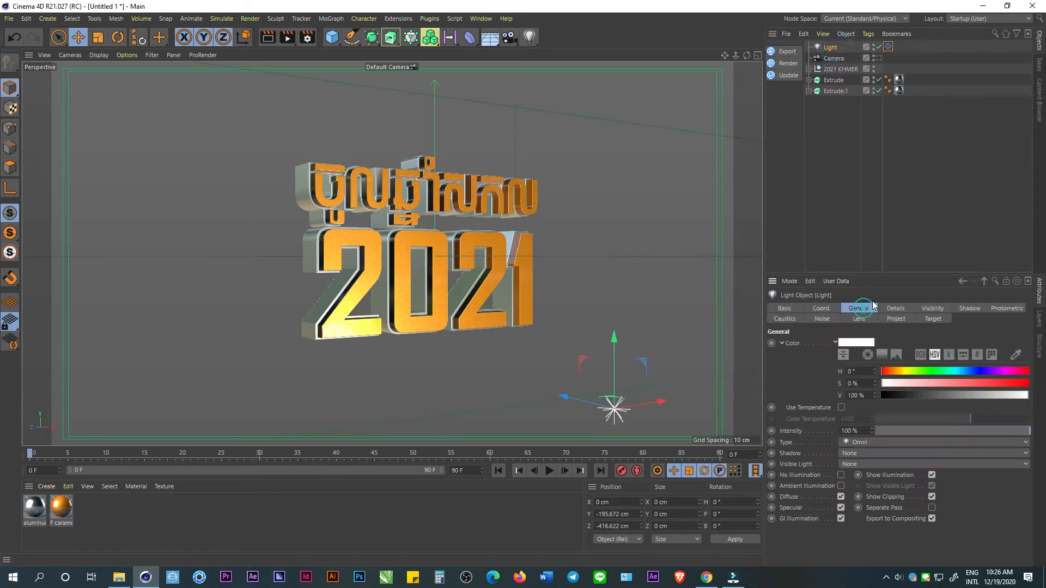
pyautogui.click(869, 453)
pyautogui.click(877, 472)
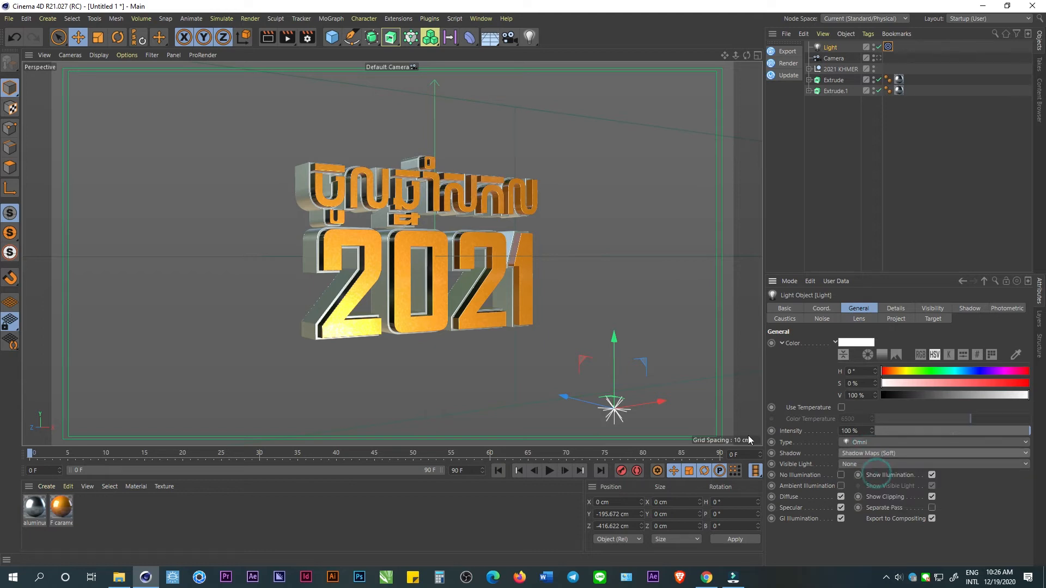
pyautogui.click(887, 443)
pyautogui.click(869, 464)
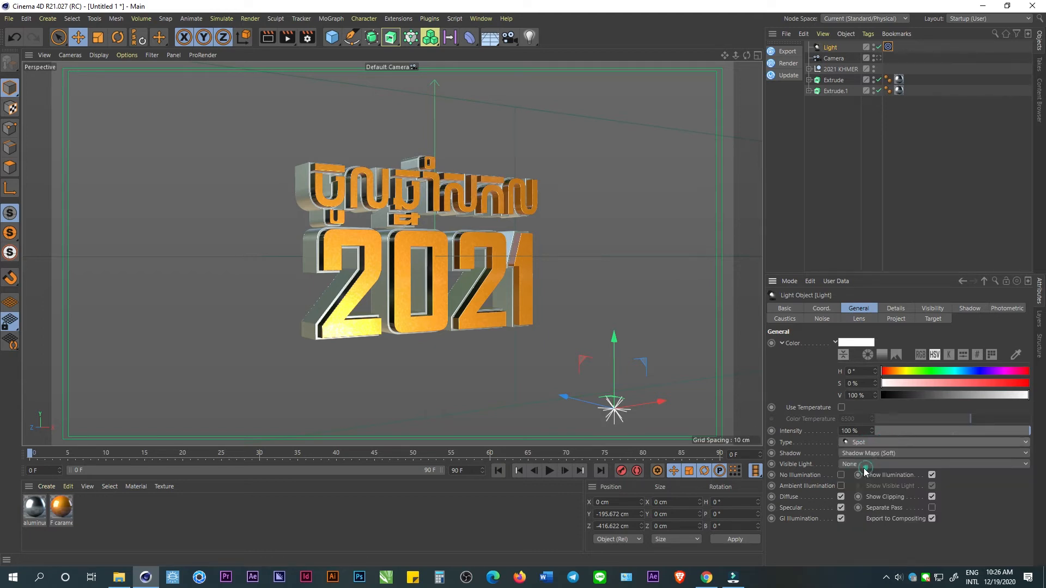
pyautogui.moveTo(411, 296); pyautogui.dragTo(440, 198)
# - Move the two outlined Extrude objects into the 2021 KHMER group
pyautogui.click(809, 69)
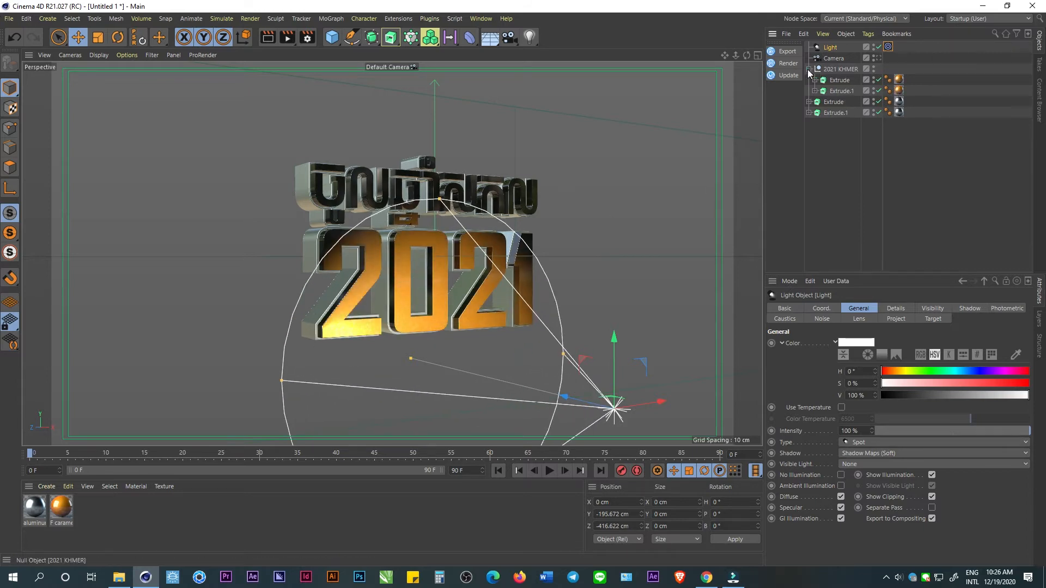
pyautogui.click(809, 69)
pyautogui.click(831, 80)
pyautogui.keyDown('shift'); pyautogui.click(831, 90); pyautogui.keyUp('shift')
pyautogui.moveTo(832, 68); pyautogui.dragTo(833, 69)
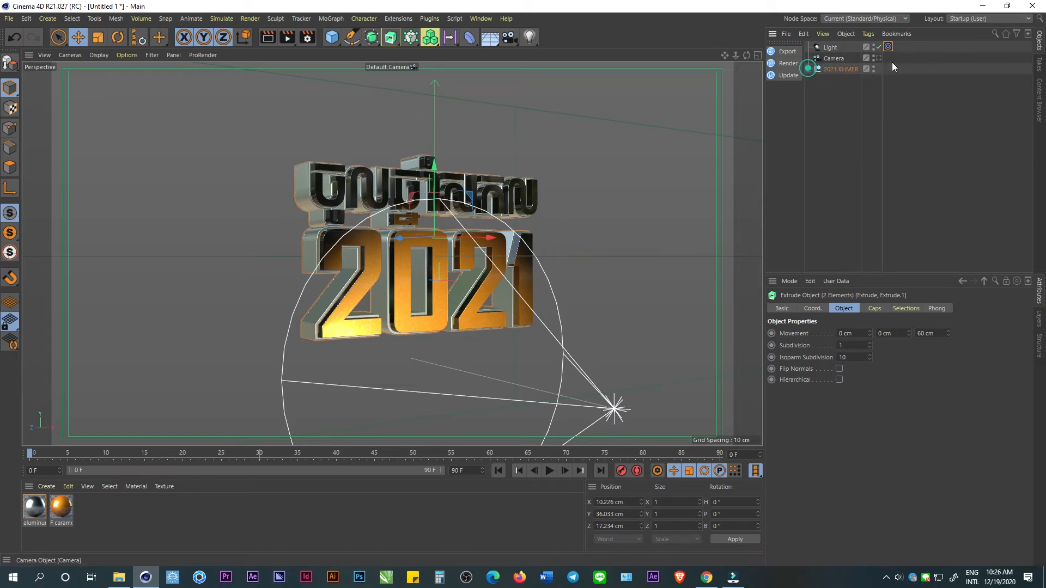
# - Set 2021 KHMER as the target object of the light's Target tag
pyautogui.click(888, 47)
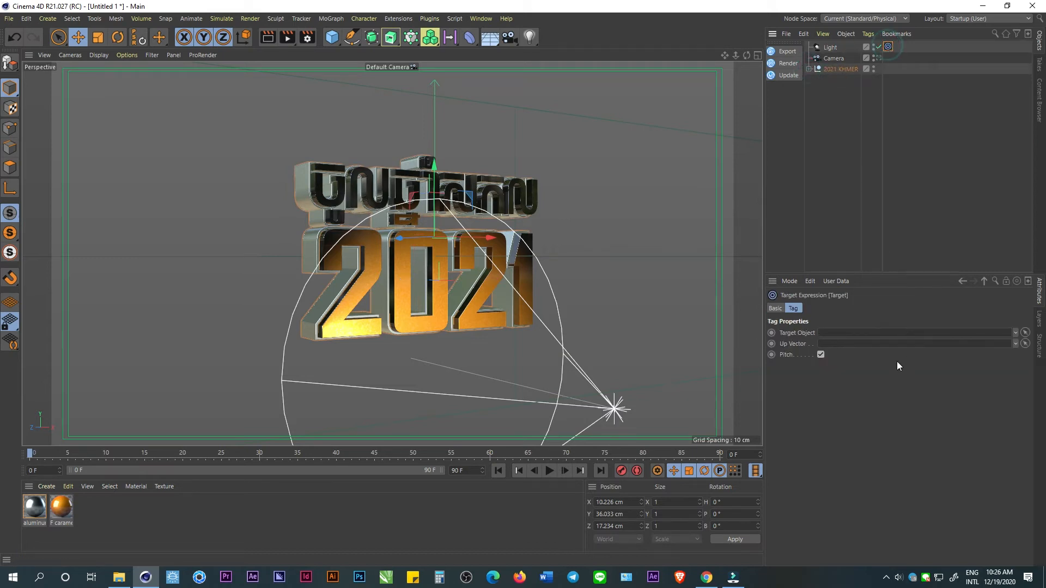
pyautogui.click(1024, 333)
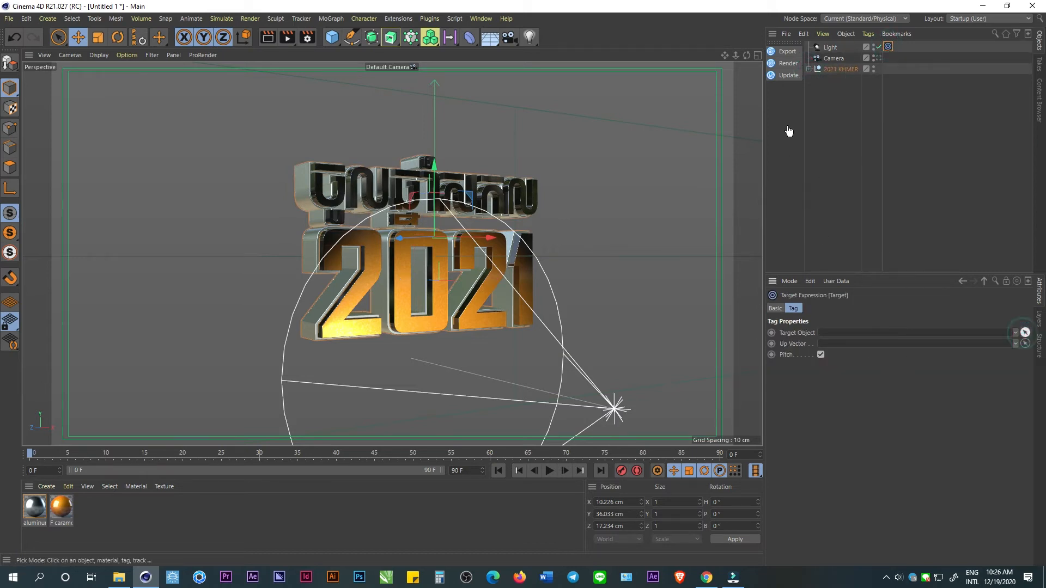
pyautogui.click(830, 70)
pyautogui.click(875, 332)
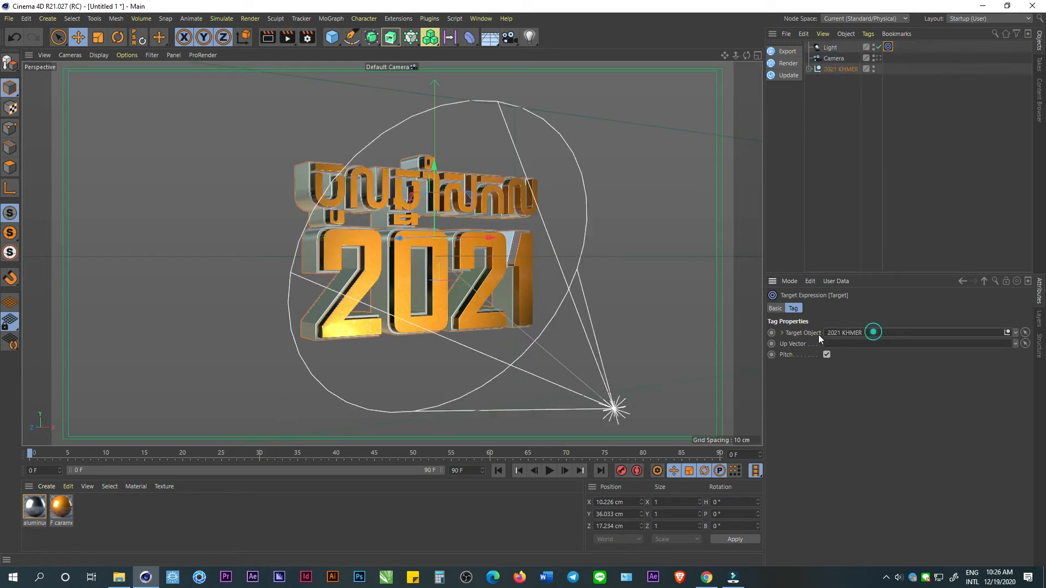
# - Duplicate the spot light upward, placing the copy at about Y 345 cm and Z -671 cm
pyautogui.scroll(-2, 385, 171)
pyautogui.scroll(-1, 385, 169)
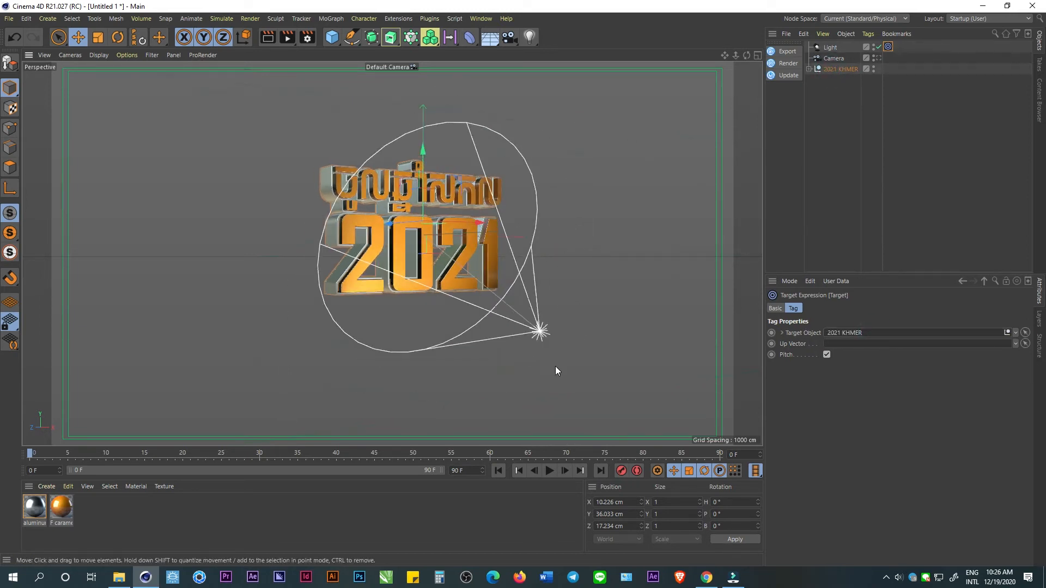
pyautogui.click(541, 330)
pyautogui.scroll(-2, 455, 339)
pyautogui.keyDown('alt'); pyautogui.moveTo(505, 294); pyautogui.dragTo(376, 308); pyautogui.keyUp('alt')
pyautogui.scroll(-3, 207, 266)
pyautogui.scroll(1, 596, 261)
pyautogui.scroll(1, 596, 262)
pyautogui.keyDown('ctrl'); pyautogui.moveTo(446, 273); pyautogui.dragTo(407, 22); pyautogui.keyUp('ctrl')
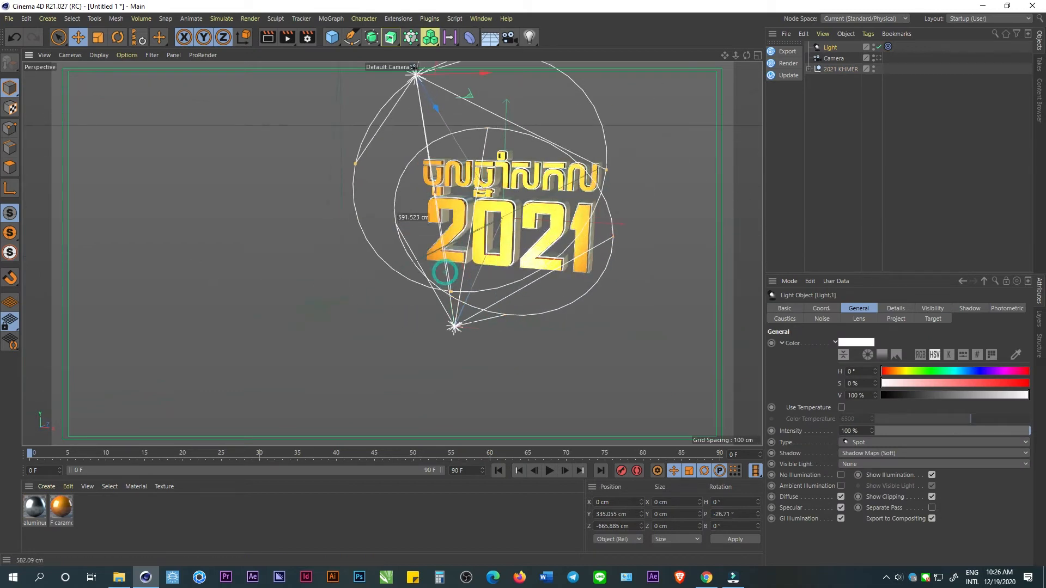
pyautogui.scroll(-2, 429, 339)
# - Move the upper light copy higher and closer so it shines down on the text from above
pyautogui.keyDown('alt'); pyautogui.moveTo(448, 336); pyautogui.dragTo(378, 223); pyautogui.keyUp('alt')
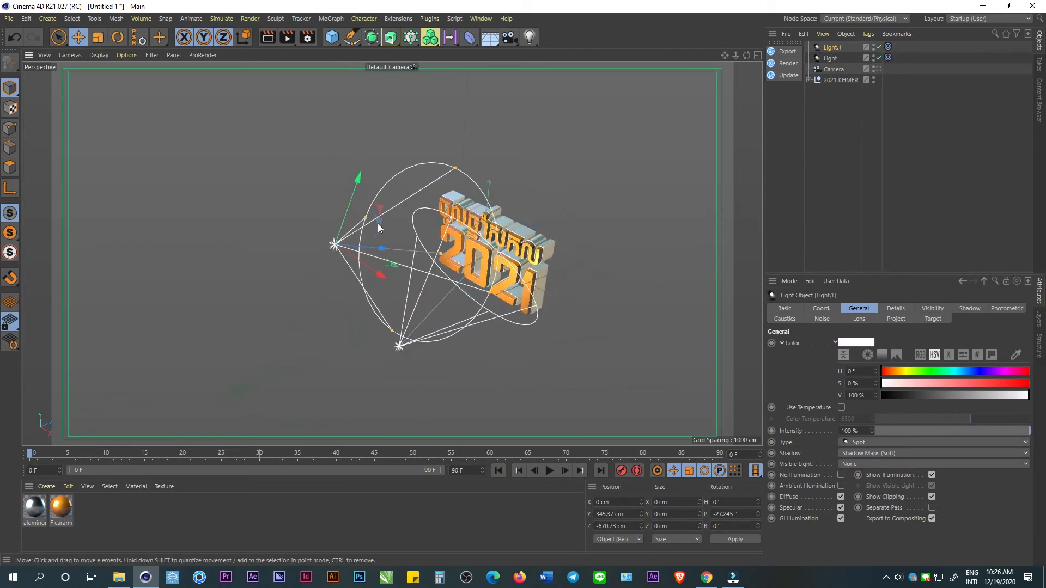
pyautogui.moveTo(359, 184); pyautogui.dragTo(423, 6)
pyautogui.scroll(-2, 441, 189)
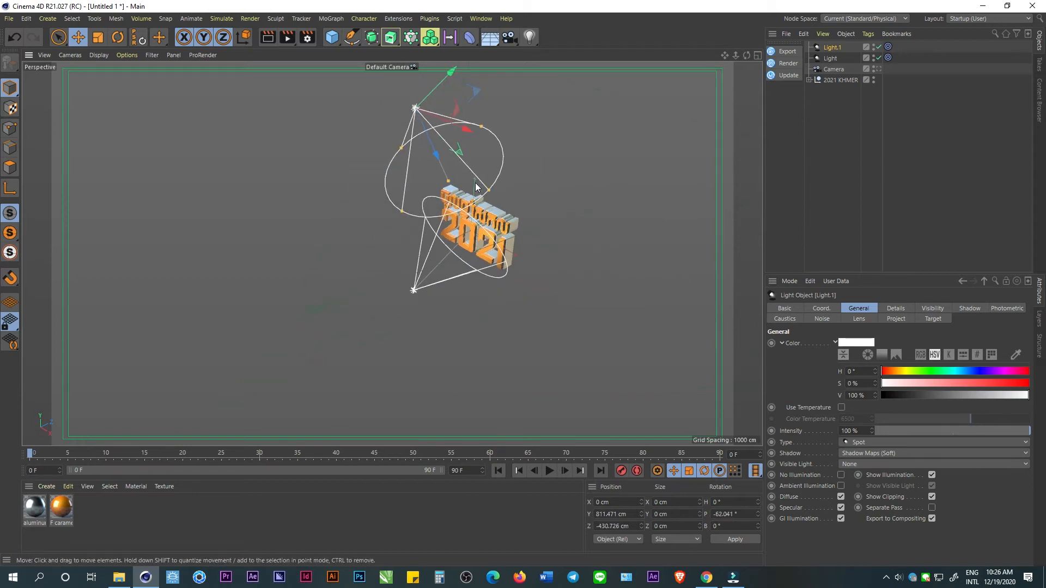
pyautogui.moveTo(453, 114); pyautogui.dragTo(433, 102)
# - Shift the lower light and duplicate it to the text's right side, at about X 908, Y 182 and Z -165 cm
pyautogui.click(412, 290)
pyautogui.moveTo(390, 275); pyautogui.dragTo(377, 289)
pyautogui.keyDown('ctrl'); pyautogui.moveTo(483, 348); pyautogui.dragTo(578, 279); pyautogui.keyUp('ctrl')
pyautogui.moveTo(513, 282); pyautogui.dragTo(463, 282)
pyautogui.moveTo(572, 276); pyautogui.dragTo(619, 261)
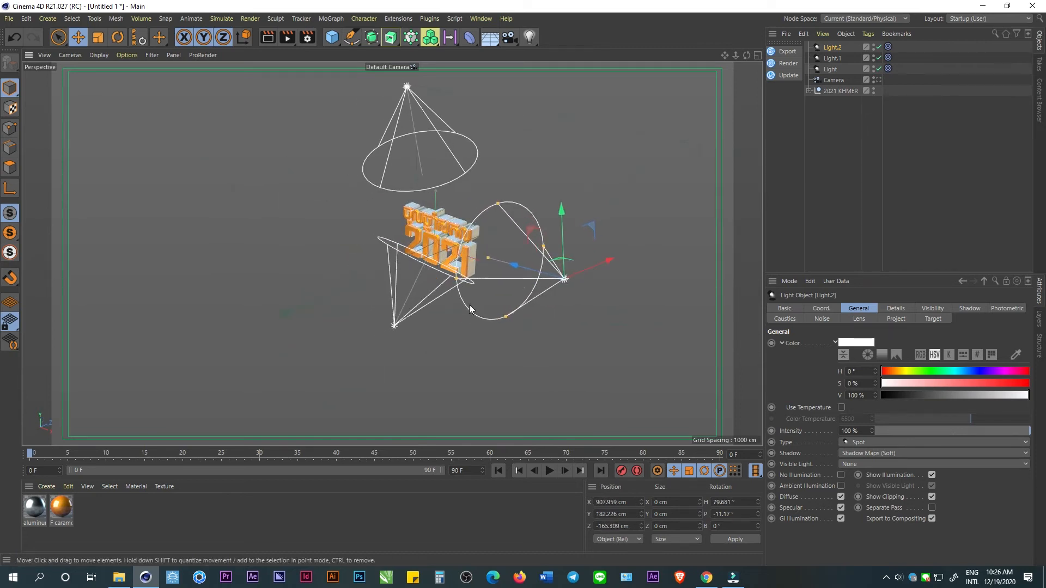
# - Duplicate a light to the text's left side, at about X -1129, Y -26 and Z -102 cm, and check the camera view
pyautogui.keyDown('alt'); pyautogui.moveTo(469, 305); pyautogui.dragTo(548, 302); pyautogui.keyUp('alt')
pyautogui.click(327, 349)
pyautogui.keyDown('ctrl'); pyautogui.moveTo(383, 347); pyautogui.dragTo(247, 292); pyautogui.keyUp('ctrl')
pyautogui.click(879, 90)
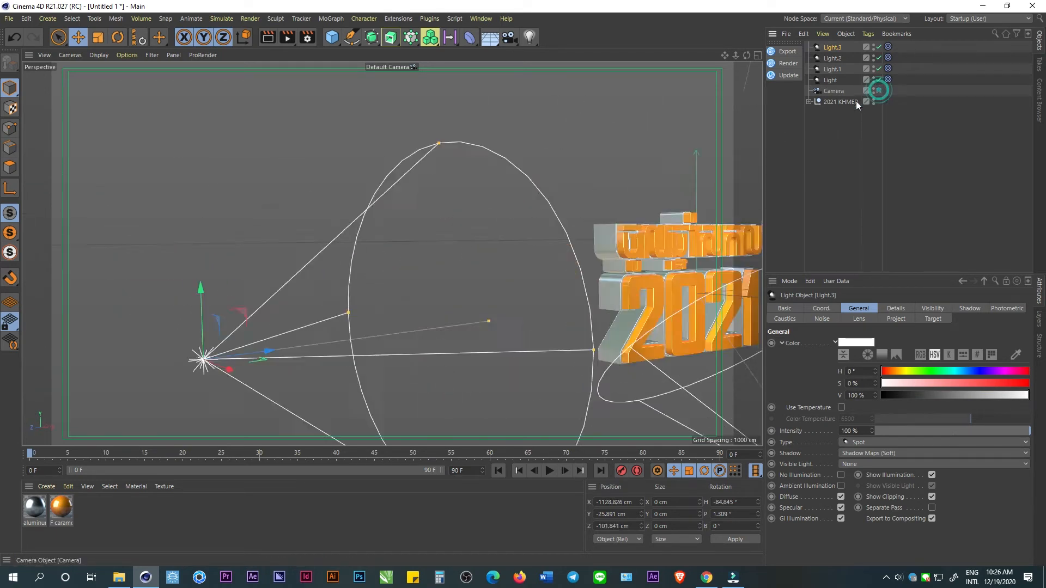
pyautogui.click(879, 92)
# - Reposition Light.2 on the text's right side to about X 1014, Y -15 and Z 19 cm
pyautogui.scroll(-6, 436, 234)
pyautogui.moveTo(422, 237)
pyautogui.keyDown('alt'); pyautogui.mouseDown()
pyautogui.moveTo(224, 251)
pyautogui.moveTo(431, 242)
pyautogui.mouseUp(); pyautogui.keyUp('alt')
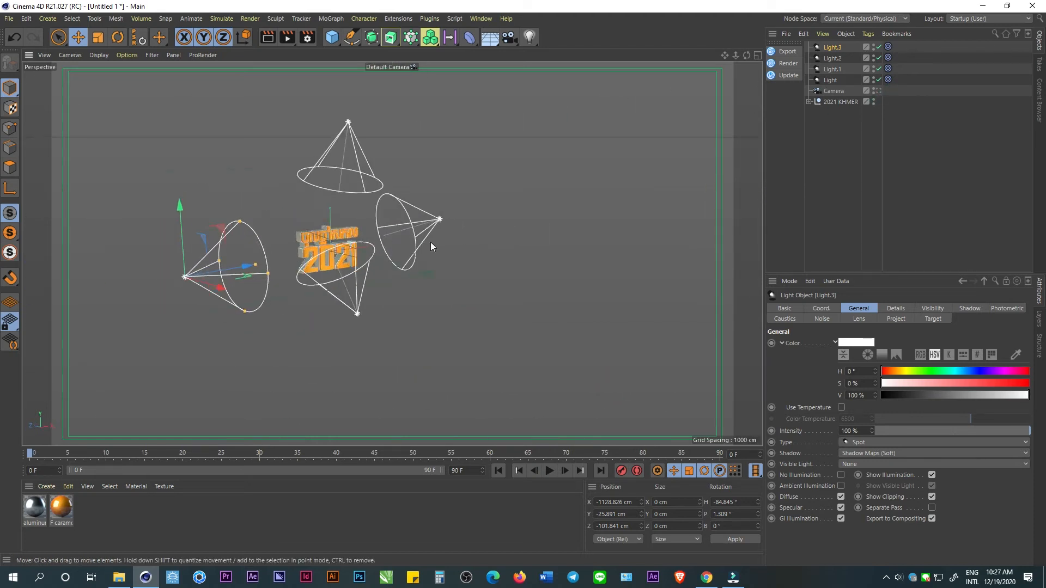
pyautogui.click(439, 219)
pyautogui.moveTo(431, 155); pyautogui.dragTo(493, 247)
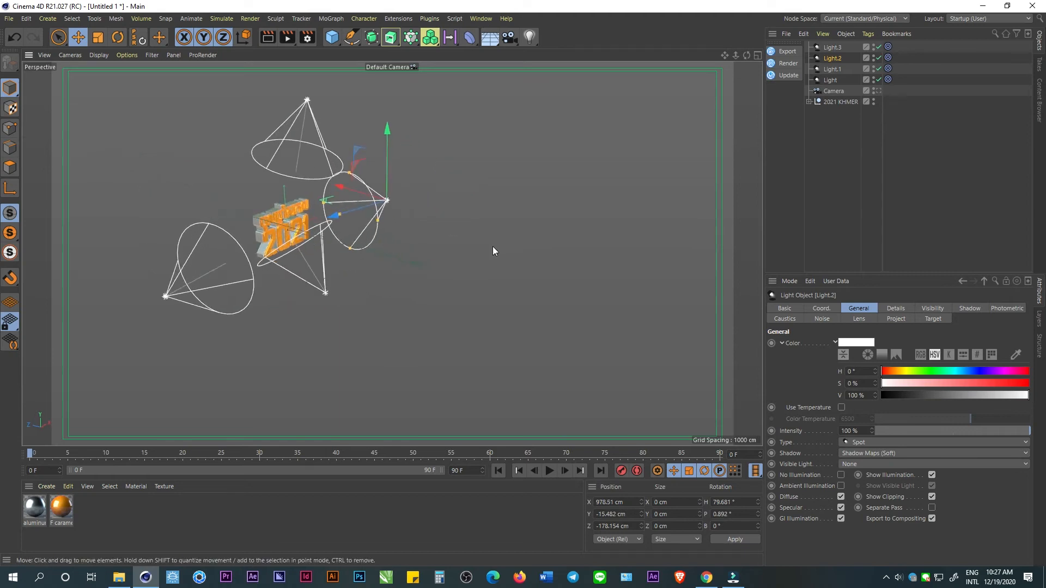
pyautogui.moveTo(343, 188); pyautogui.dragTo(324, 234)
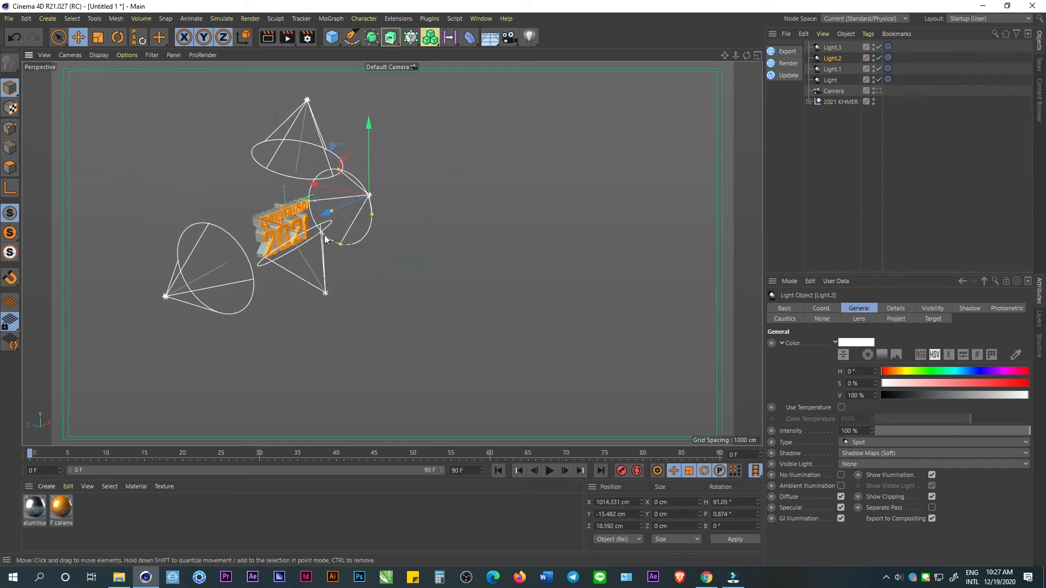
# - Move the camera closer so the text fills the frame, and lower the 2021 KHMER group to about Y -17 cm
pyautogui.click(325, 295)
pyautogui.keyDown('alt'); pyautogui.moveTo(346, 291); pyautogui.dragTo(395, 276); pyautogui.keyUp('alt')
pyautogui.click(878, 90)
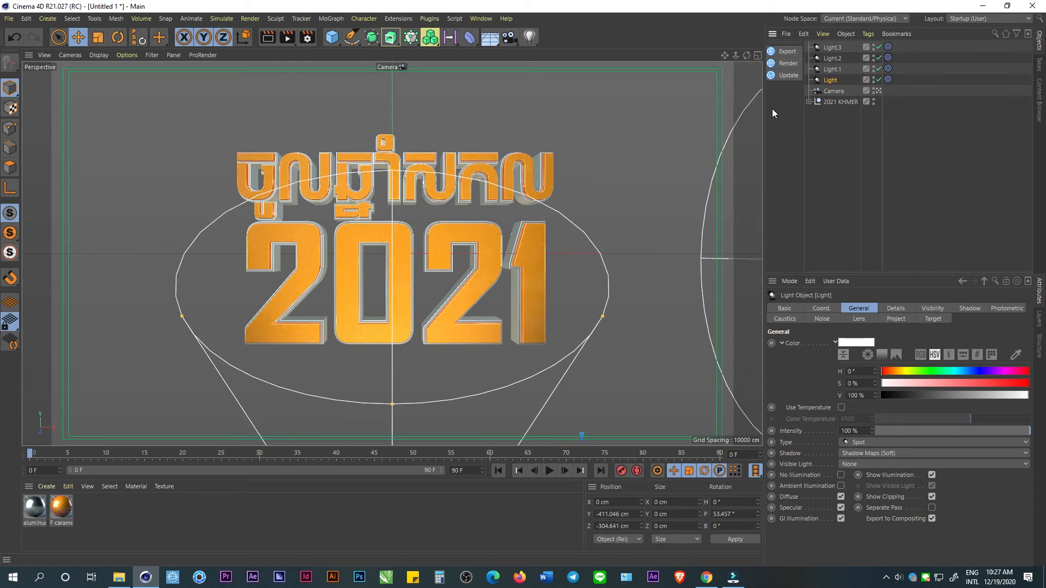
pyautogui.moveTo(736, 56); pyautogui.dragTo(758, 55)
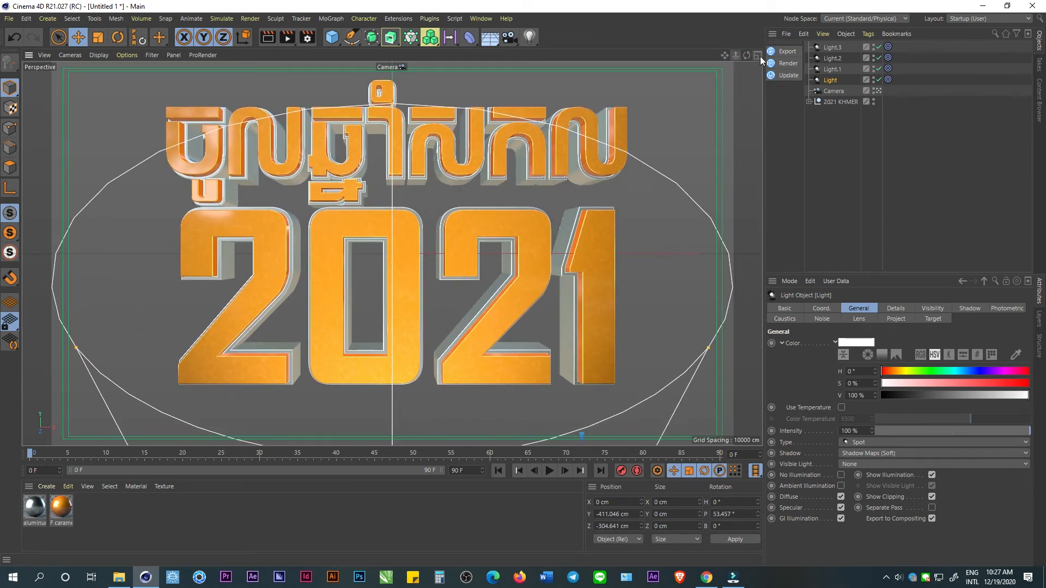
pyautogui.click(836, 102)
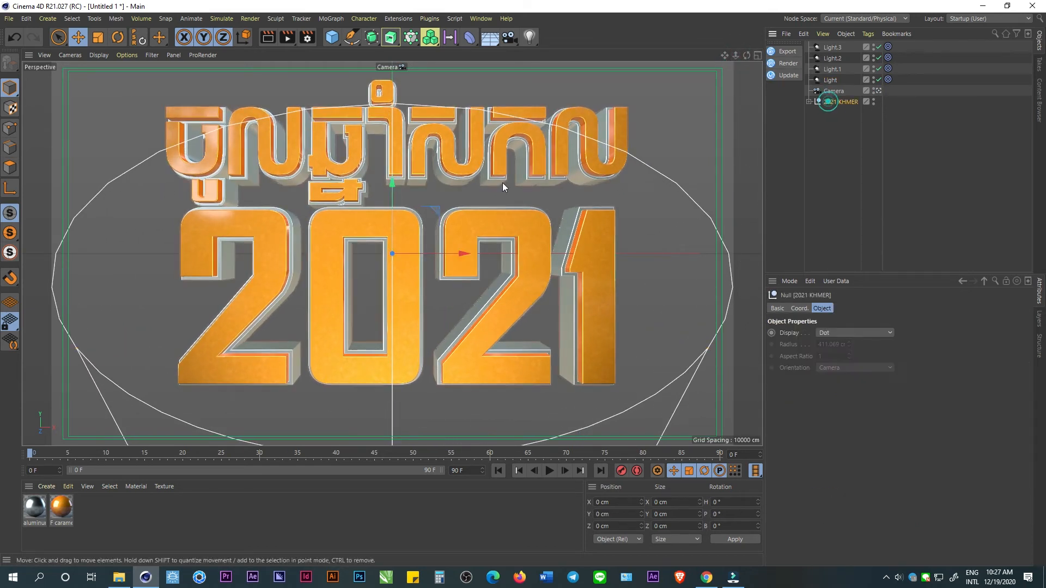
pyautogui.moveTo(391, 188); pyautogui.dragTo(387, 200)
# - Add an FFD deformer inside the gold 2021 extrusion and fit it to its parent
pyautogui.click(810, 102)
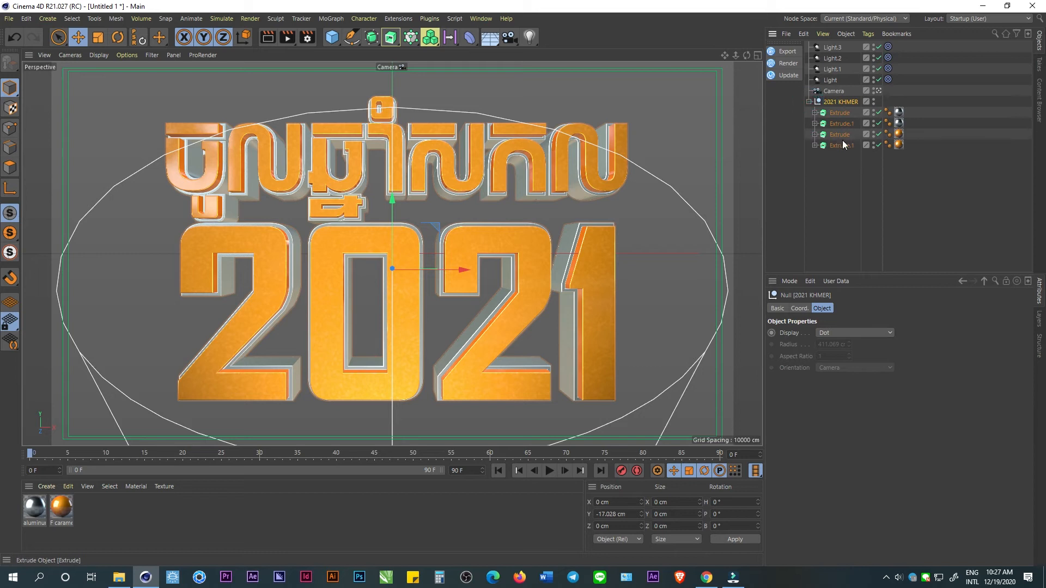
pyautogui.click(837, 134)
pyautogui.click(815, 134)
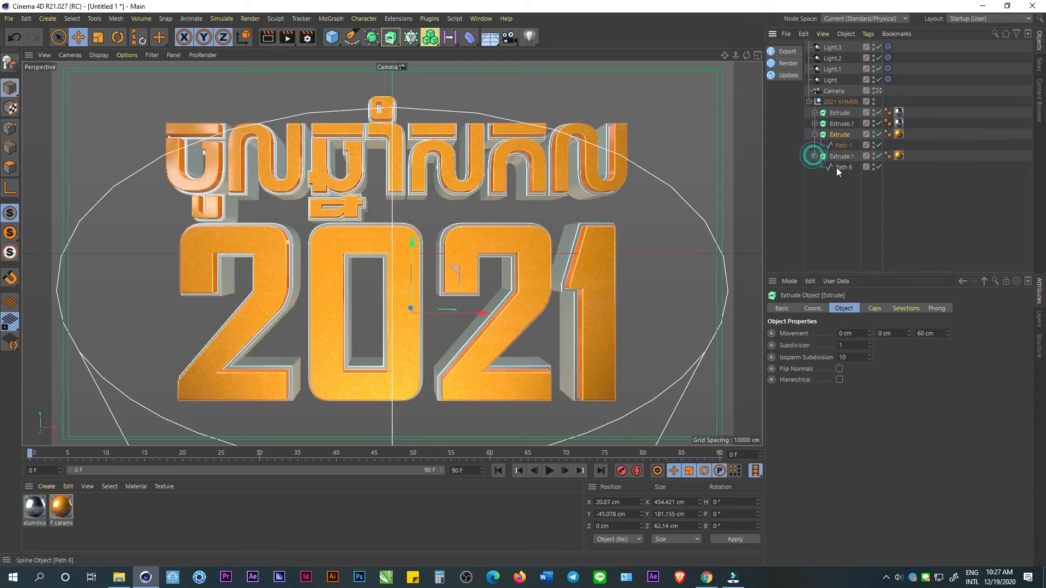
pyautogui.click(478, 46)
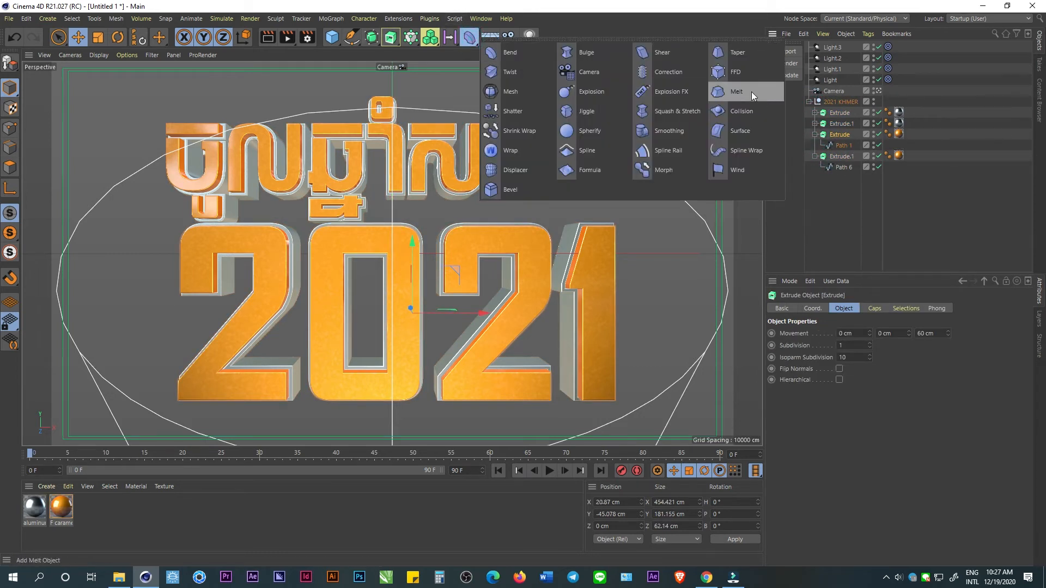
pyautogui.click(751, 92)
pyautogui.moveTo(828, 48); pyautogui.dragTo(843, 159)
pyautogui.click(795, 383)
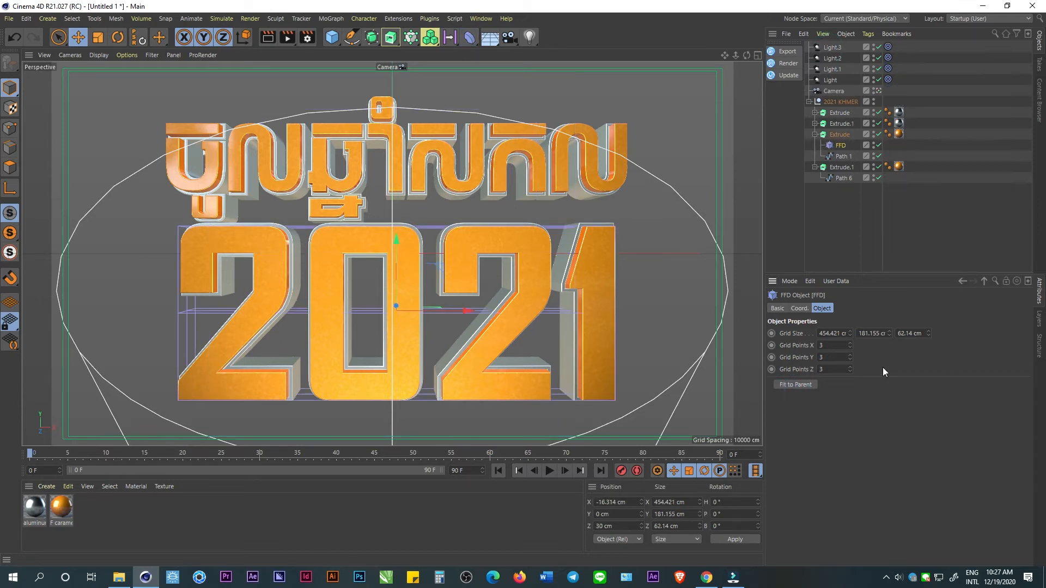
# - Enlarge the FFD grid on the gold 2021 extrusion to 467.421 × 192.155 × 71.14 cm
pyautogui.click(921, 332)
pyautogui.scroll(9, 920, 332)
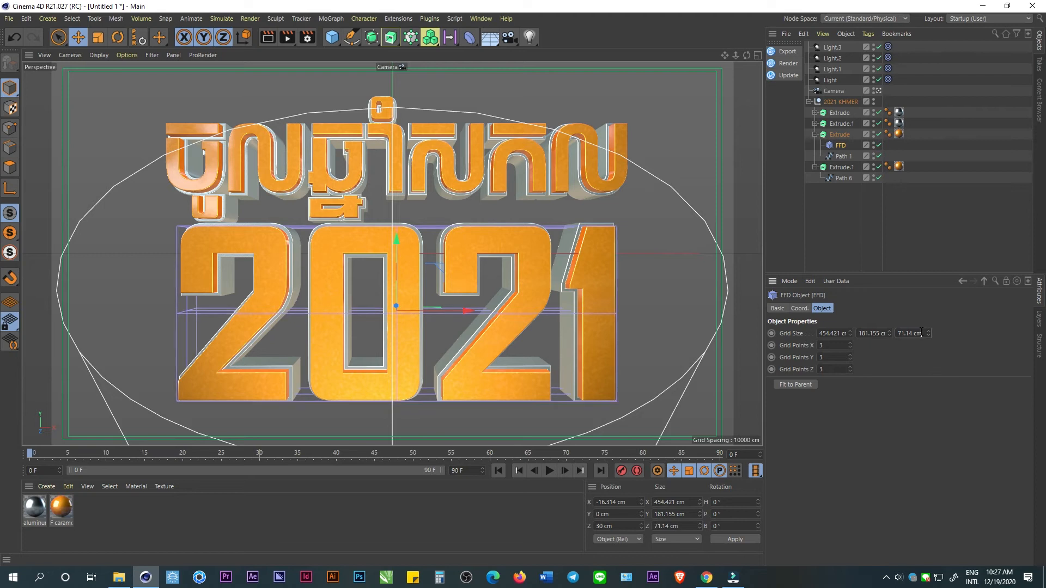
pyautogui.click(864, 331)
pyautogui.scroll(11, 864, 331)
pyautogui.click(839, 333)
pyautogui.scroll(5, 839, 333)
pyautogui.scroll(8, 839, 334)
# - Switch to point editing and reduce the FFD grid to 2 points in X and 2 in Z
pyautogui.click(9, 128)
pyautogui.click(171, 313)
pyautogui.keyDown('shift'); pyautogui.click(624, 315); pyautogui.keyUp('shift')
pyautogui.scroll(-1, 823, 366)
pyautogui.write('2')
# - Pull the two front middle points of the 2021 FFD cage forward to about Z -62 cm
pyautogui.click(878, 91)
pyautogui.scroll(-4, 342, 267)
pyautogui.scroll(3, 359, 260)
pyautogui.scroll(7, 364, 258)
pyautogui.keyDown('alt'); pyautogui.moveTo(349, 264); pyautogui.dragTo(463, 252); pyautogui.keyUp('alt')
pyautogui.click(266, 259)
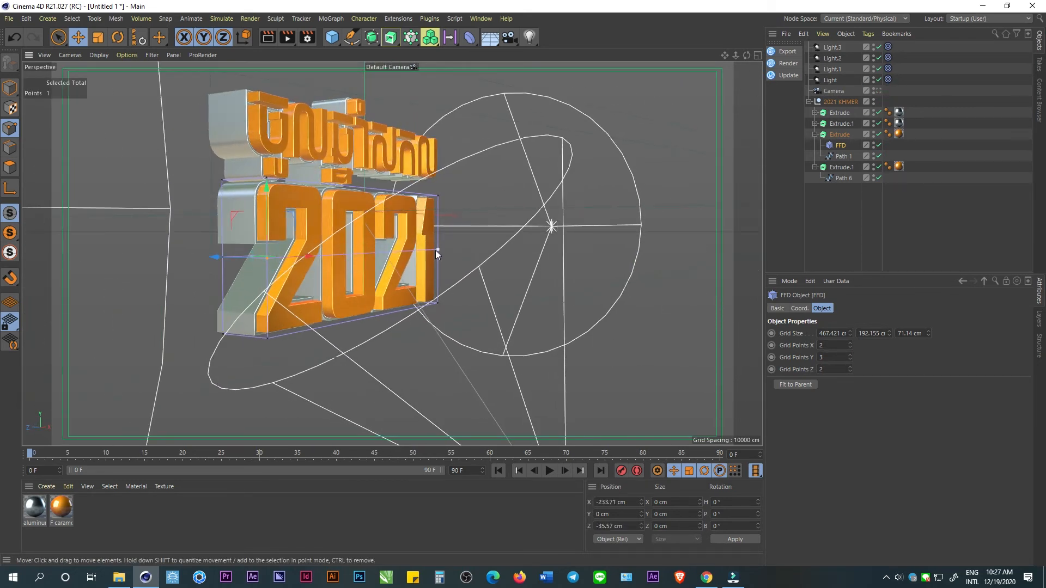
pyautogui.keyDown('alt'); pyautogui.moveTo(351, 253); pyautogui.dragTo(337, 312); pyautogui.keyUp('alt')
pyautogui.moveTo(315, 217); pyautogui.dragTo(331, 225)
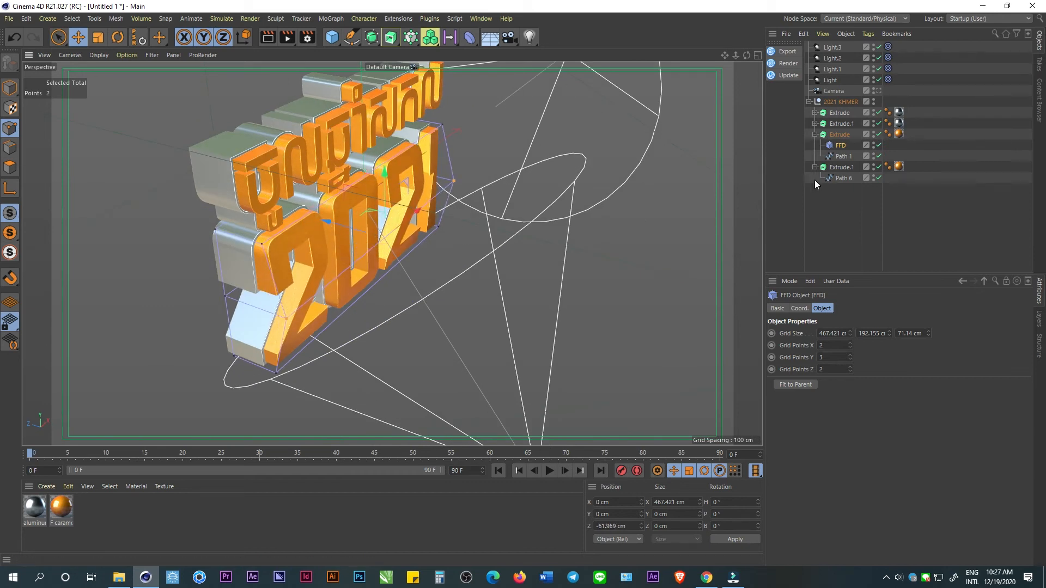
# - Copy the FFD into the gold Khmer text extrusion, fit it to its parent, and enlarge its grid to 501.367 × 136.802 × 67.14 cm
pyautogui.keyDown('ctrl'); pyautogui.moveTo(840, 175); pyautogui.dragTo(839, 176); pyautogui.keyUp('ctrl')
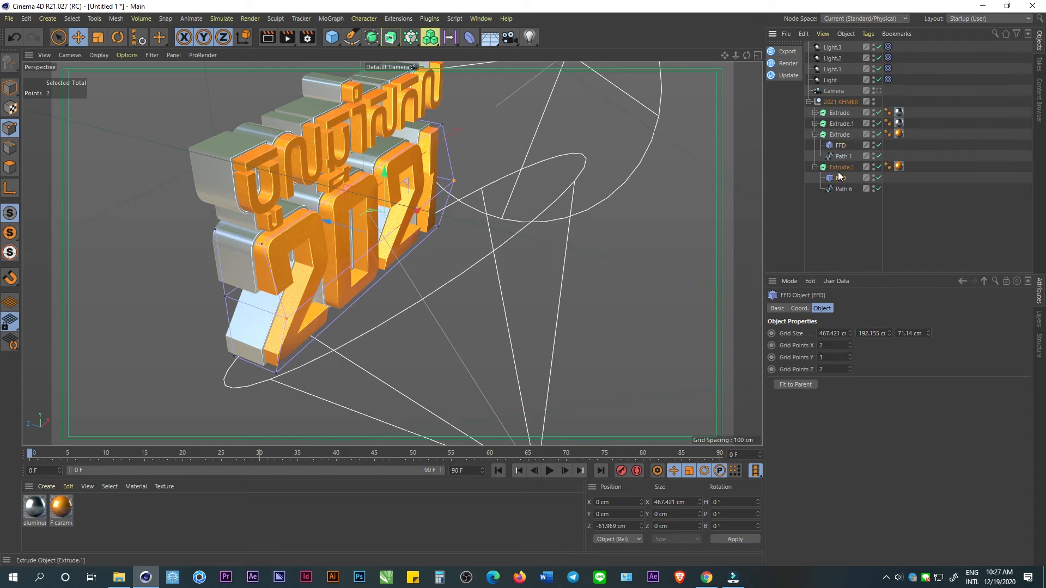
pyautogui.click(799, 385)
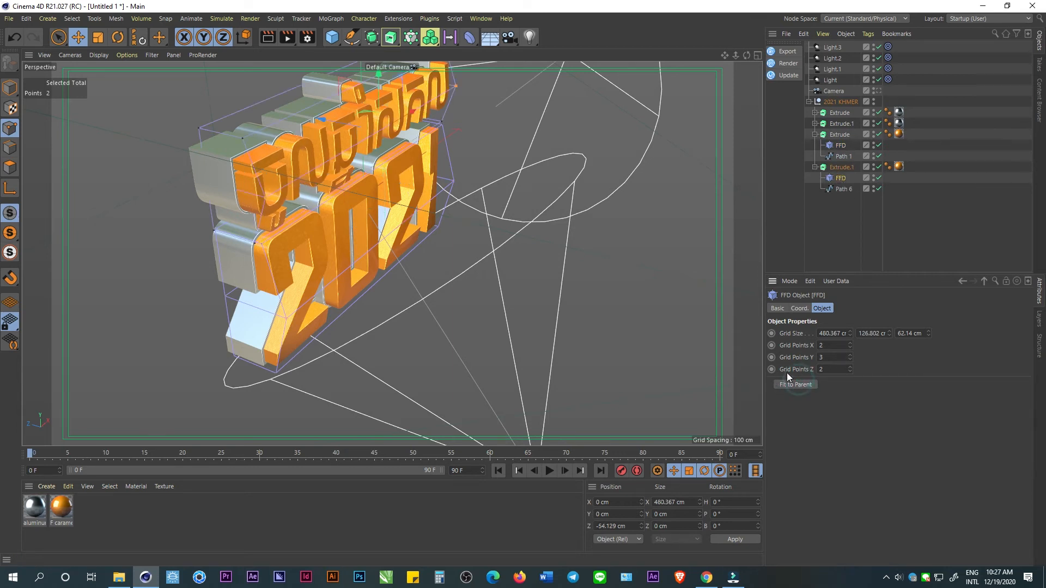
pyautogui.moveTo(914, 333); pyautogui.dragTo(835, 334)
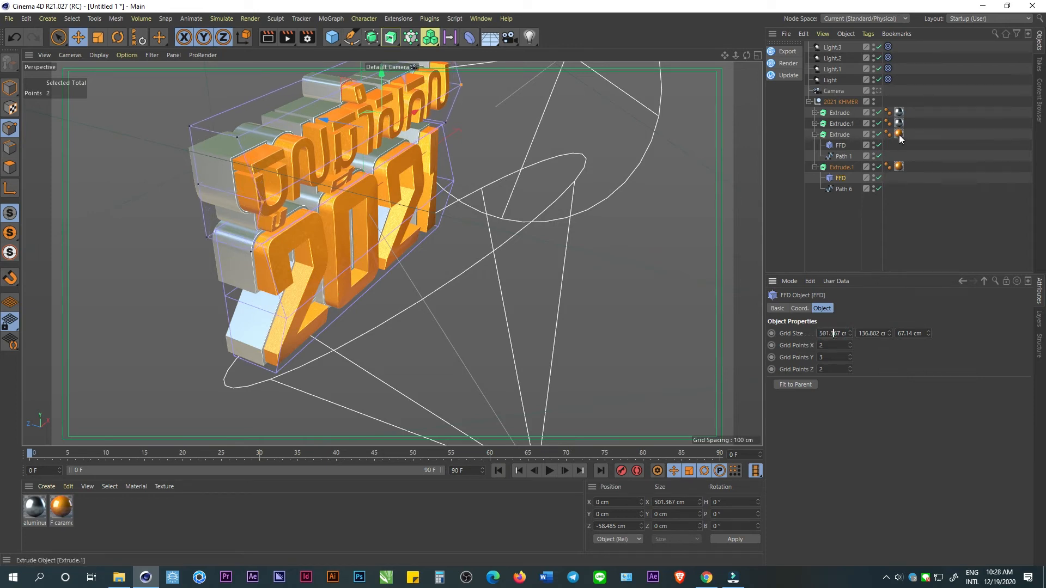
pyautogui.click(879, 91)
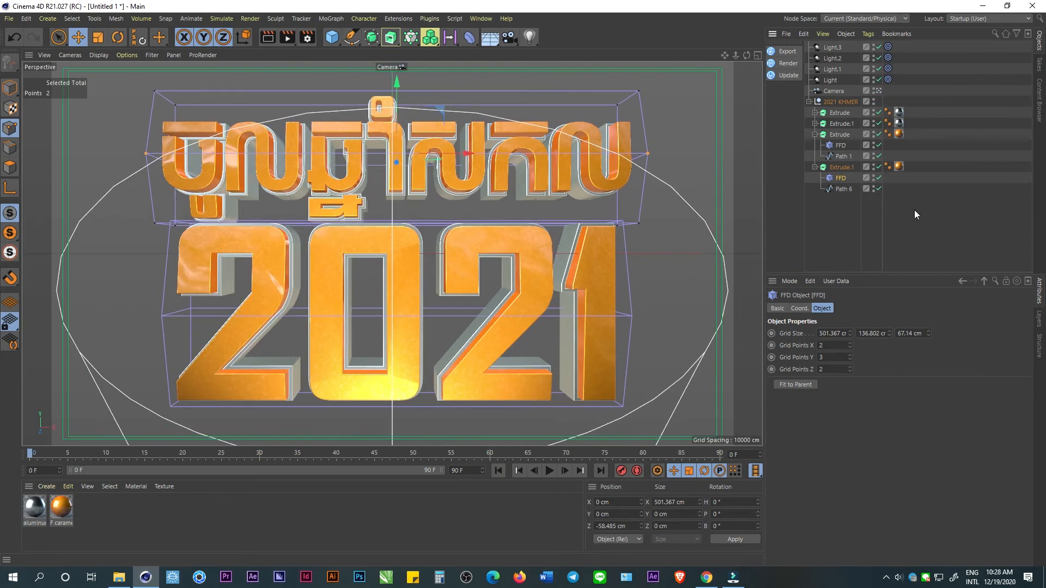
pyautogui.click(914, 210)
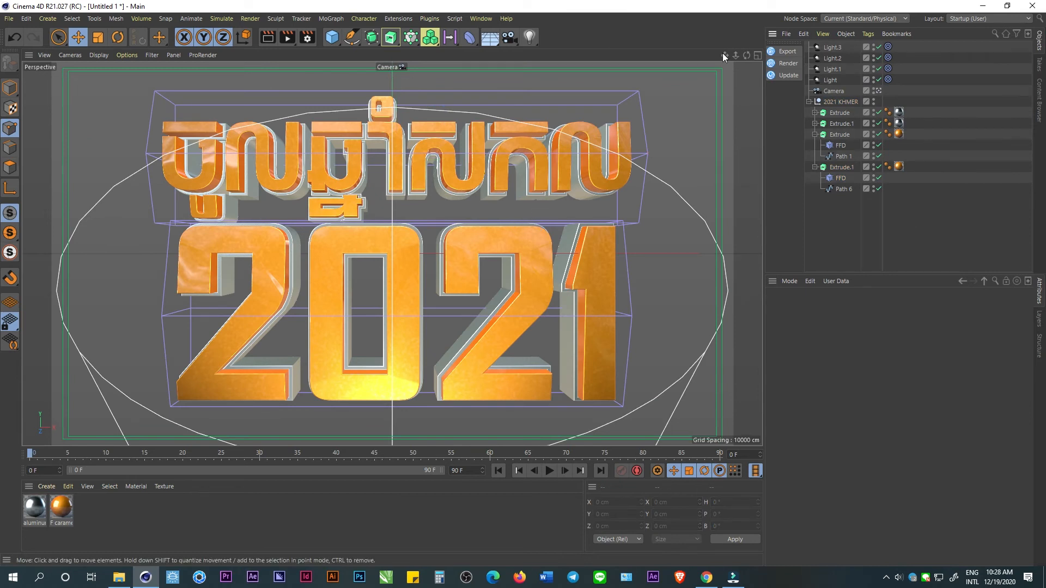
# - Add a Sky object and create a new material with Color and Reflectance off and only Luminance on
pyautogui.moveTo(492, 41); pyautogui.dragTo(550, 66)
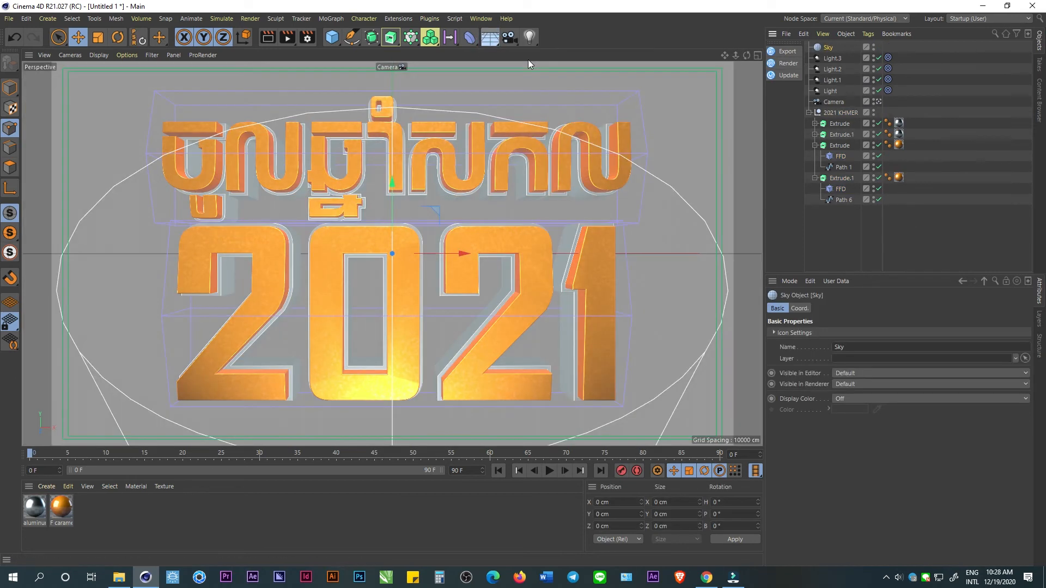
pyautogui.click(47, 486)
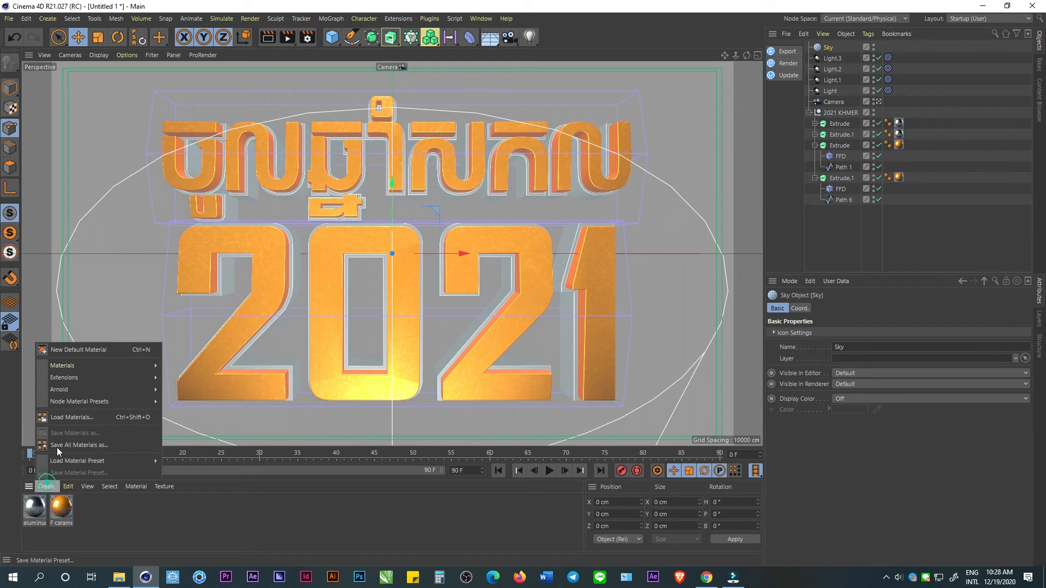
pyautogui.click(69, 351)
pyautogui.doubleClick(35, 505)
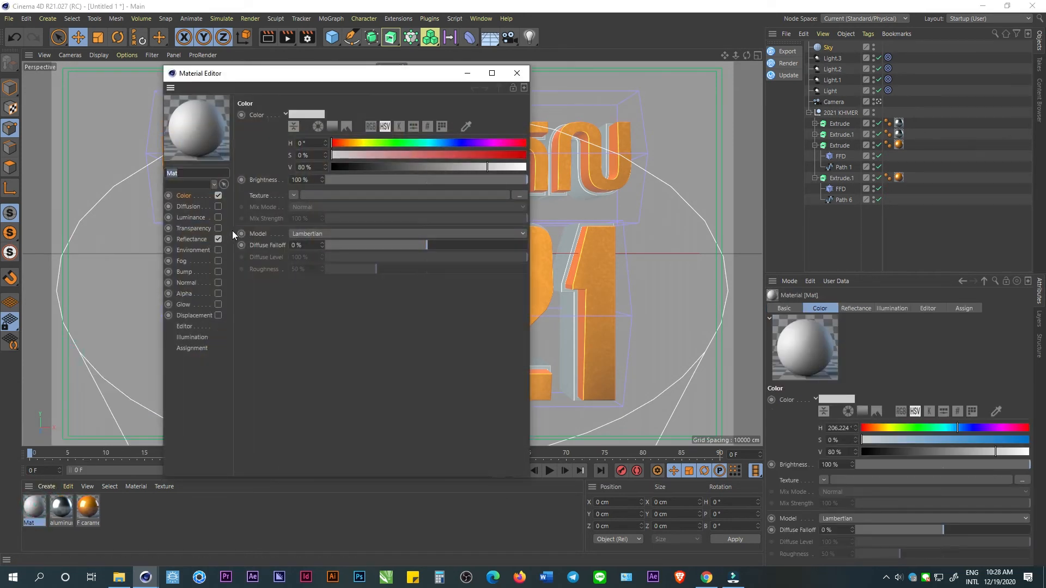
pyautogui.click(218, 240)
pyautogui.click(218, 195)
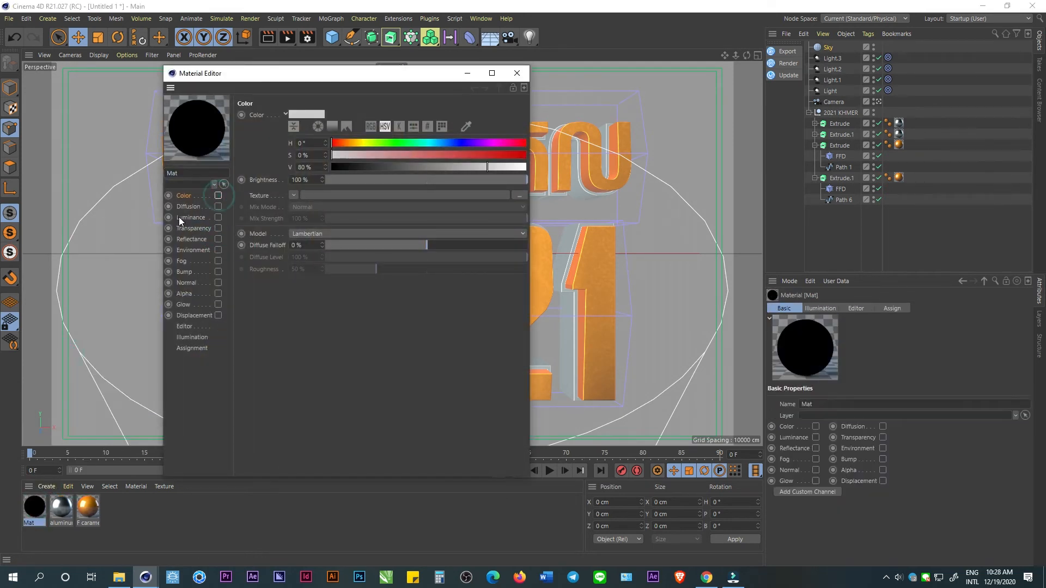
pyautogui.click(180, 217)
pyautogui.click(218, 217)
# - Load stu_18.hdr as the luminance texture without copying it to the project, and apply the material to the Sky
pyautogui.click(307, 195)
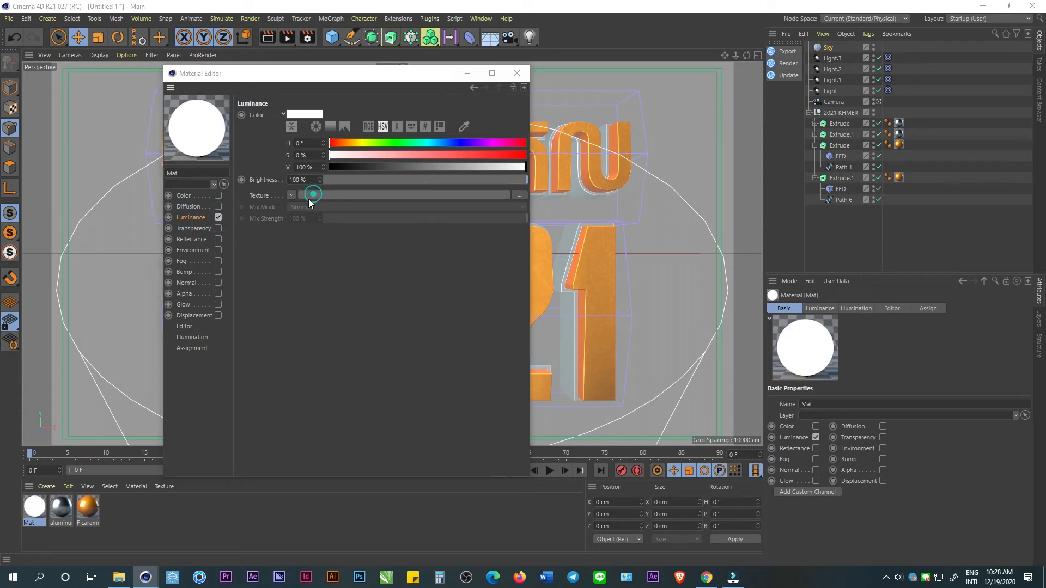
pyautogui.doubleClick(543, 161)
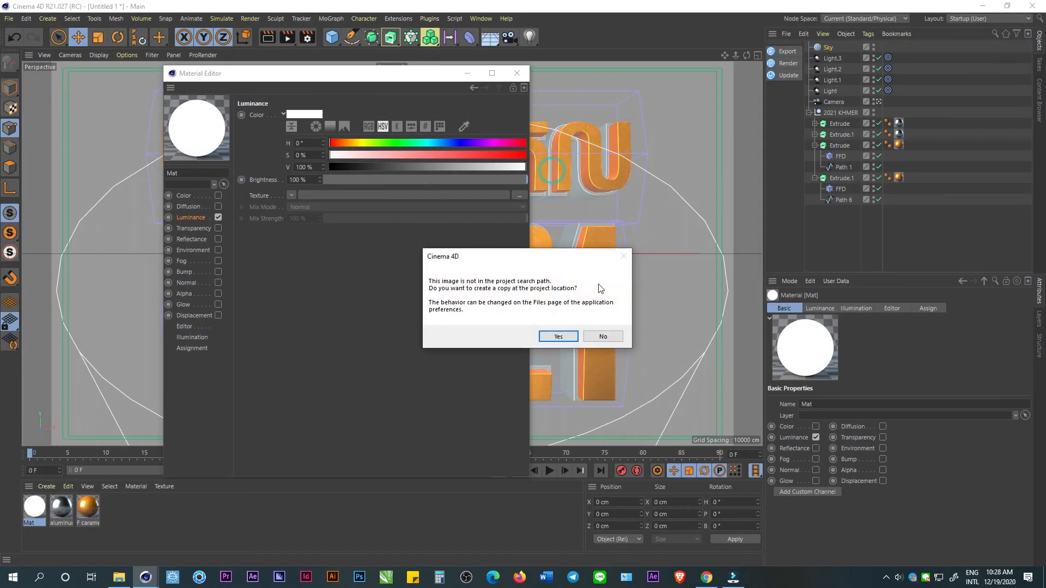
pyautogui.click(604, 337)
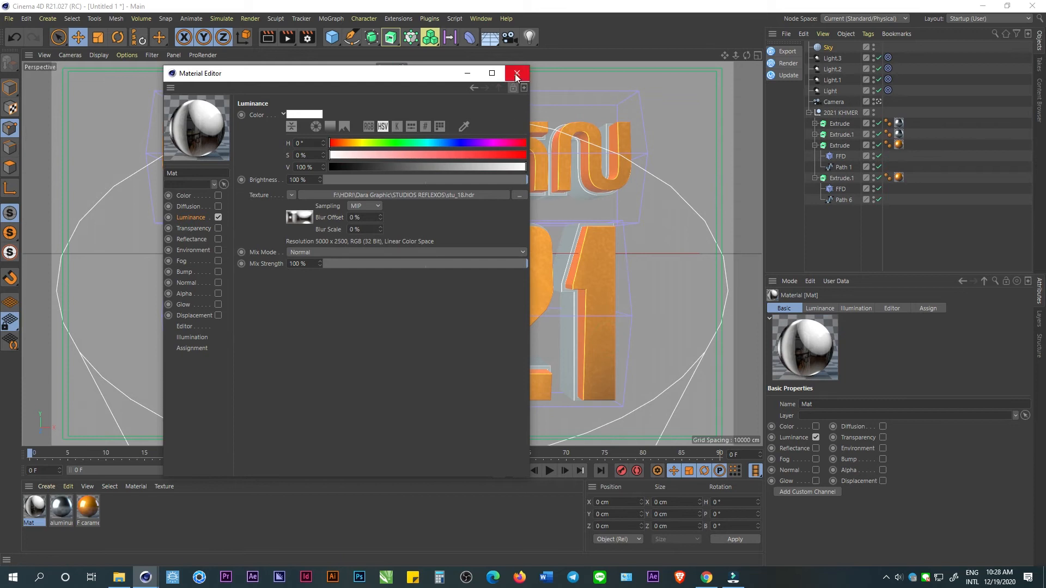
pyautogui.click(517, 74)
pyautogui.moveTo(42, 505); pyautogui.dragTo(103, 365)
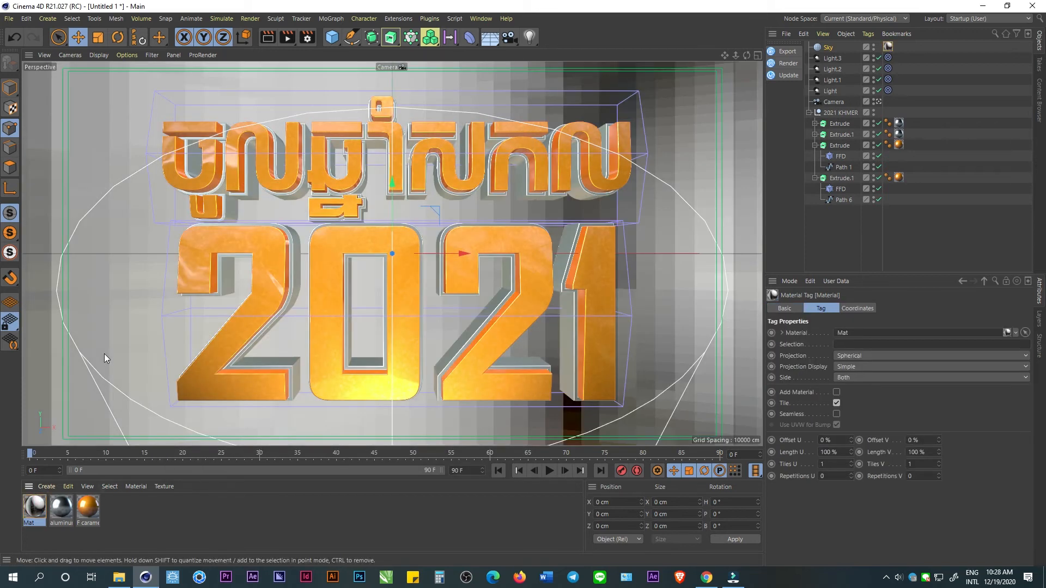
# - Add a Compositing tag to the Sky and turn off Seen by Camera
pyautogui.rightClick(826, 52)
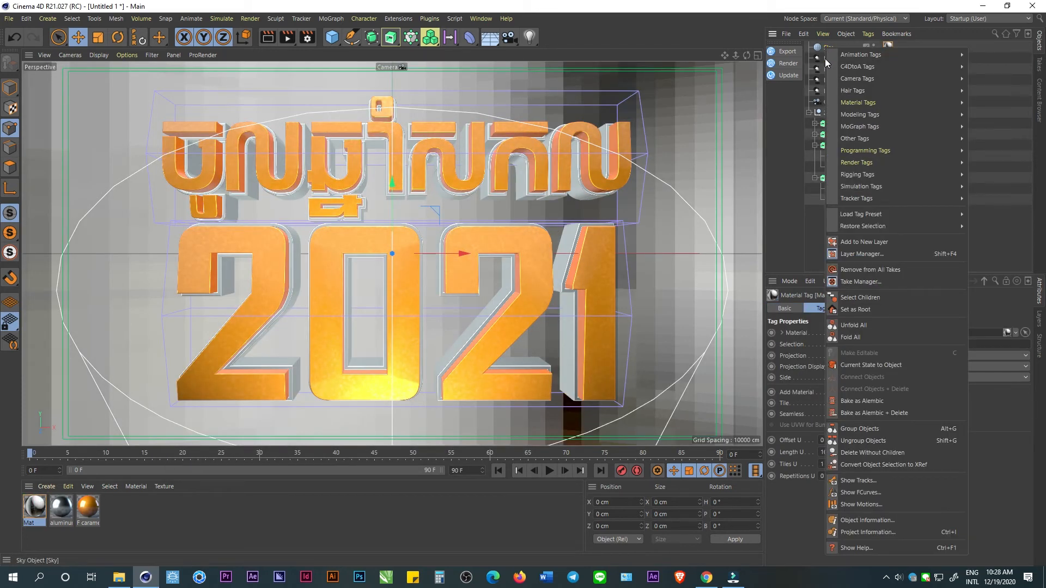
pyautogui.moveTo(871, 162)
pyautogui.click(981, 175)
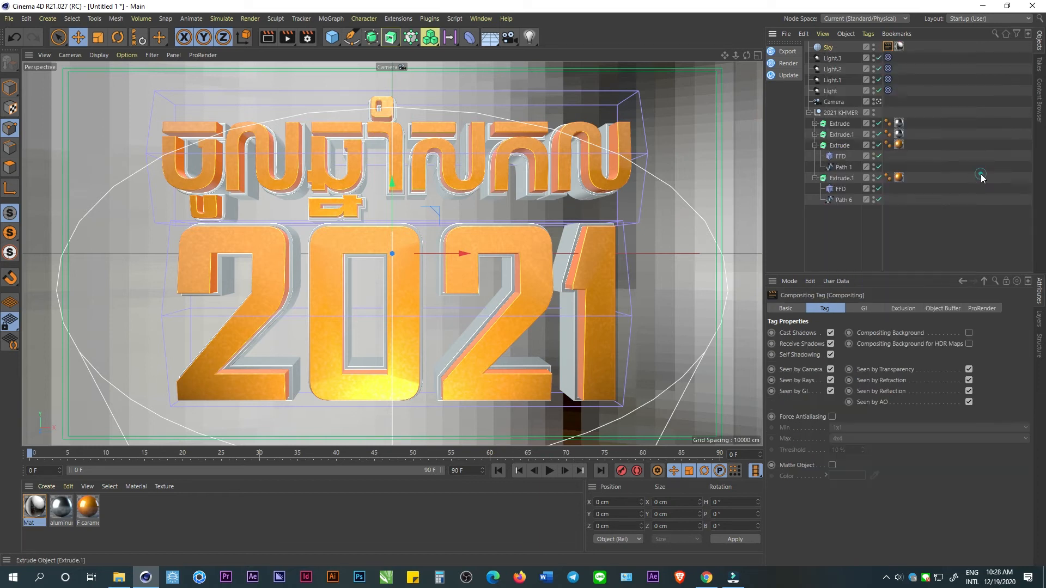
pyautogui.click(831, 370)
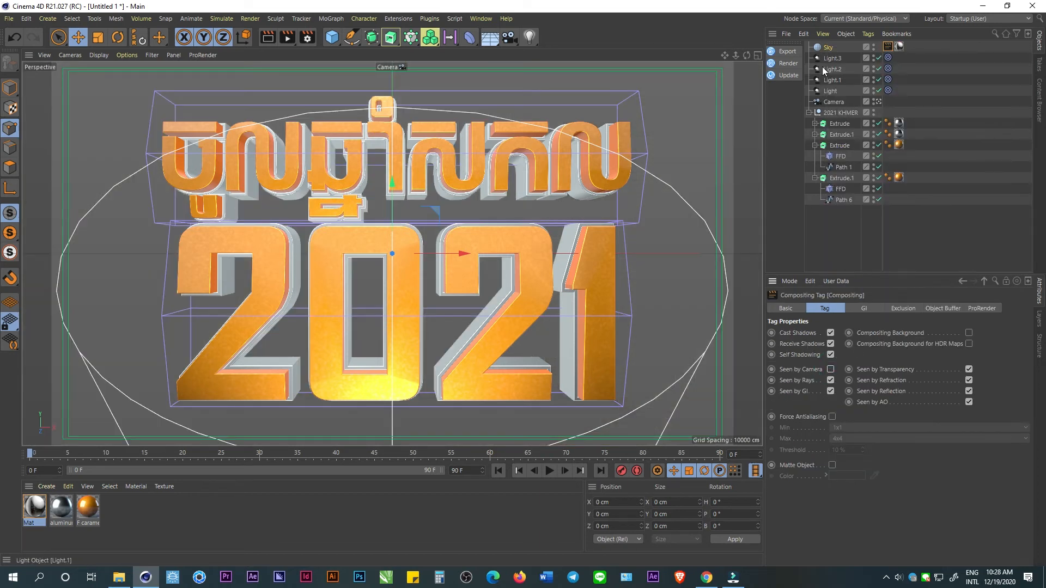
# - Rotate the Sky to heading 56°, pitch 96° and bank 91° to adjust the reflections on the text
pyautogui.click(826, 48)
pyautogui.click(825, 308)
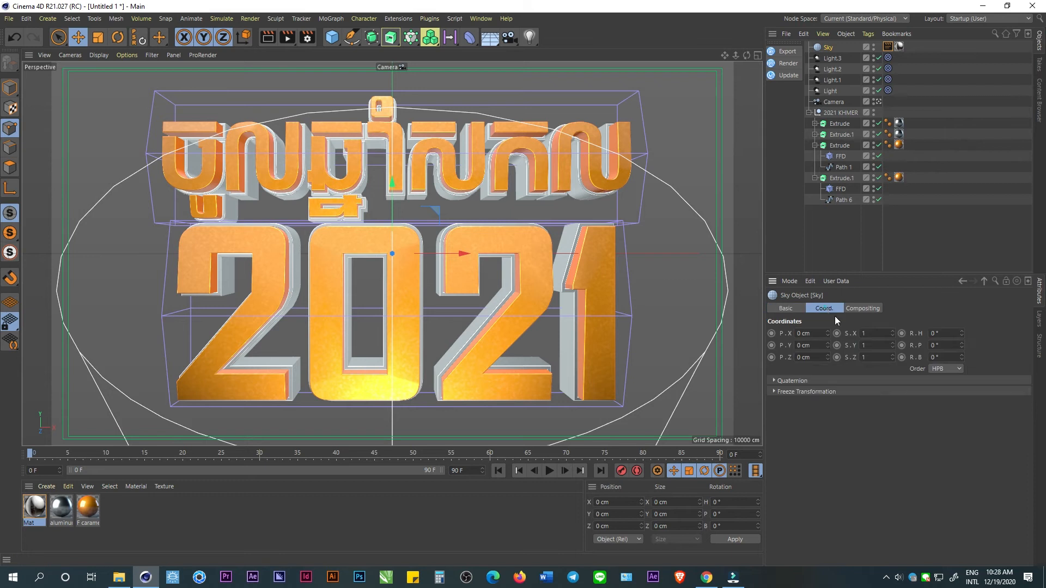
pyautogui.moveTo(961, 332); pyautogui.dragTo(962, 299)
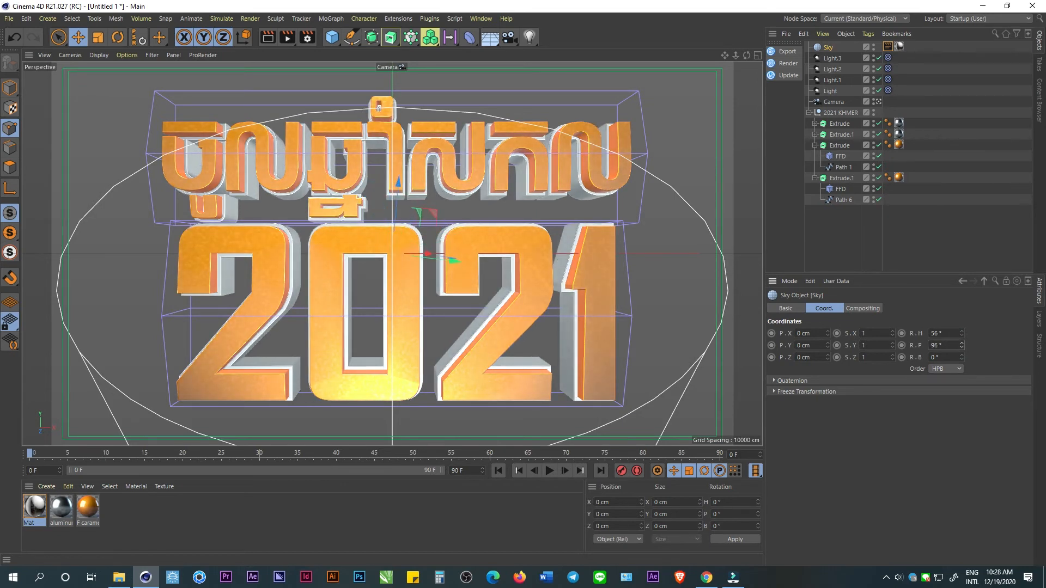
pyautogui.moveTo(963, 358); pyautogui.dragTo(963, 308)
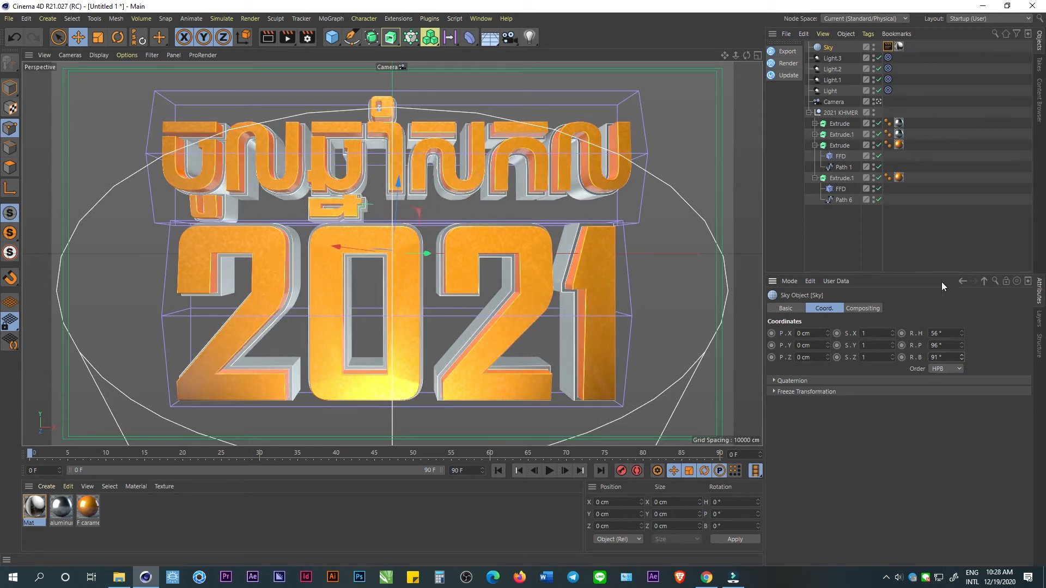
# - Return to object editing and reposition the lower light beneath the text to about Y -531 and Z -150 cm
pyautogui.click(810, 112)
pyautogui.click(877, 101)
pyautogui.keyDown('alt'); pyautogui.moveTo(480, 205); pyautogui.dragTo(488, 375, button='right'); pyautogui.keyUp('alt')
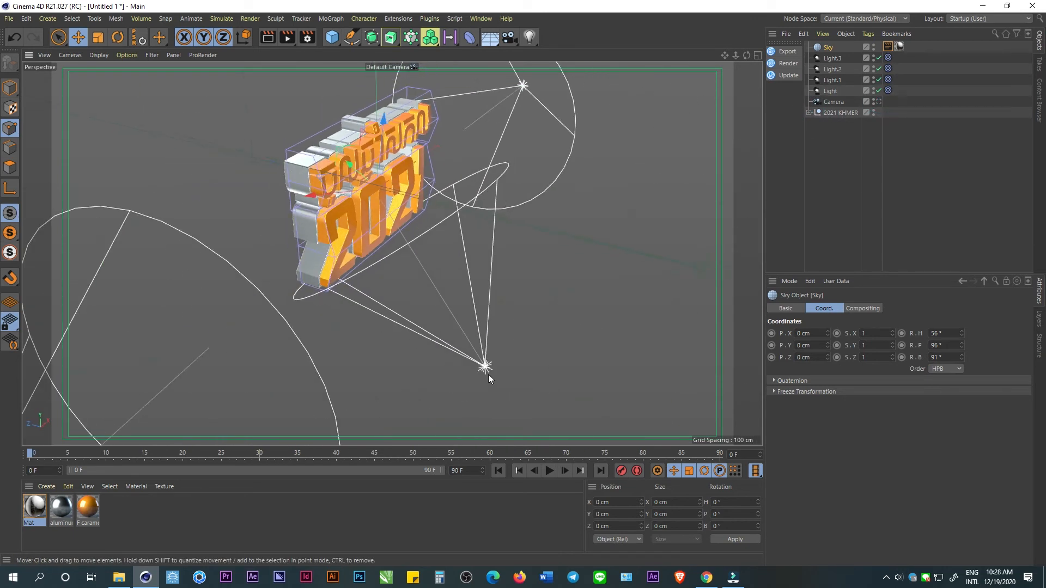
pyautogui.click(10, 87)
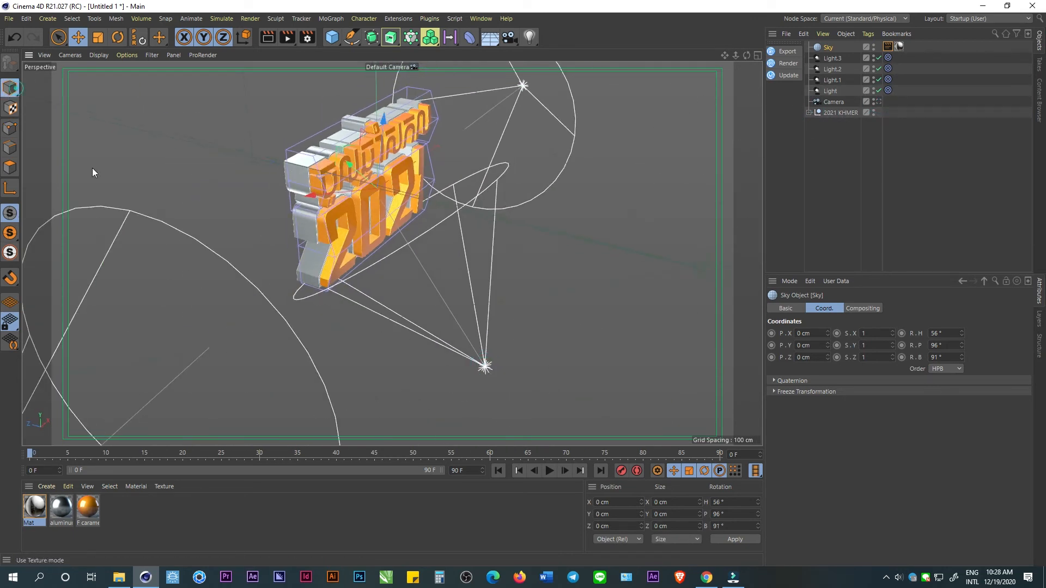
pyautogui.click(485, 367)
pyautogui.keyDown('alt'); pyautogui.moveTo(520, 338); pyautogui.dragTo(414, 388); pyautogui.keyUp('alt')
pyautogui.click(877, 102)
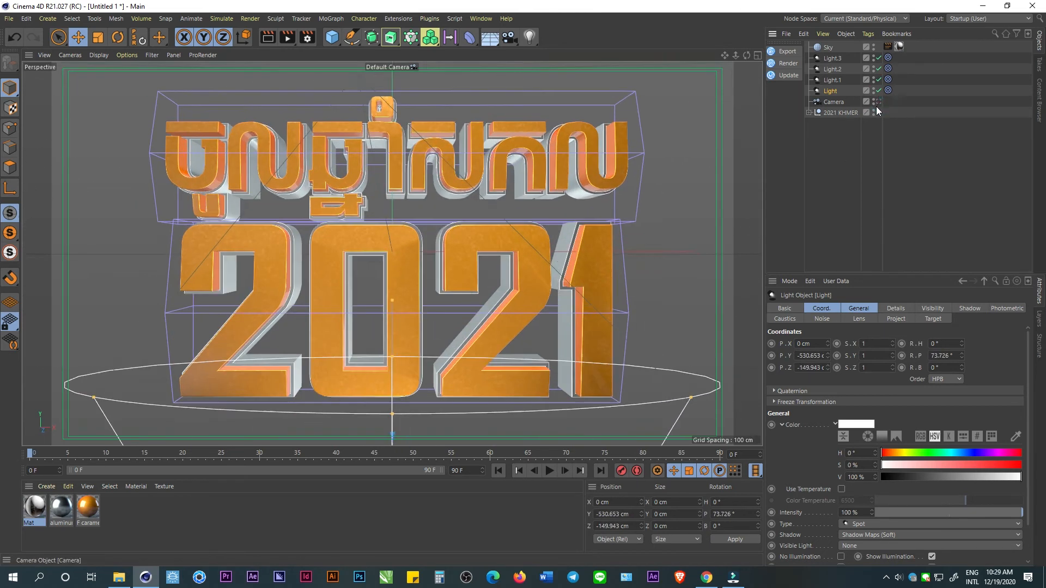
pyautogui.click(662, 250)
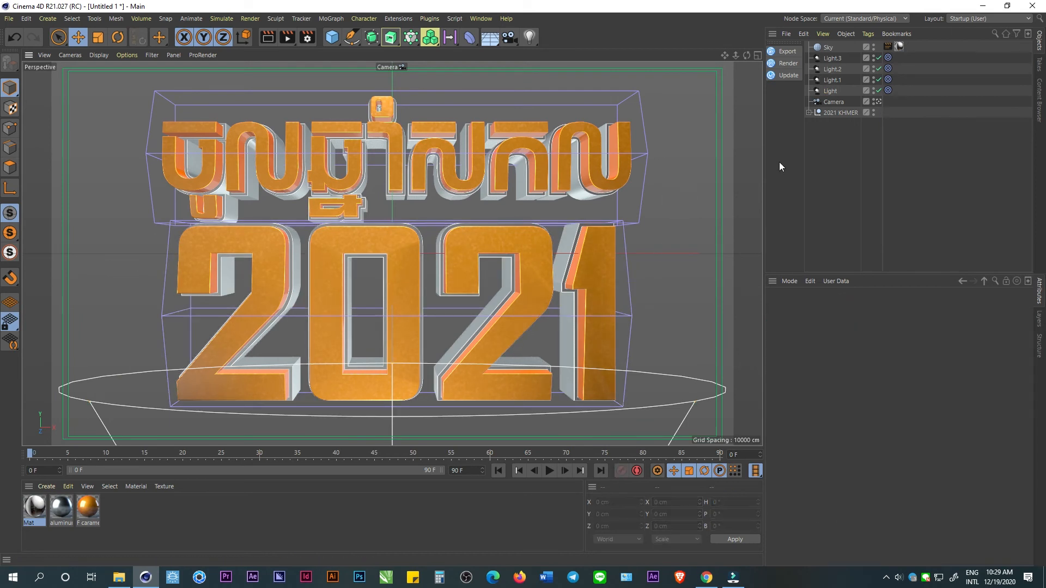
# - Select both aluminium outline extrusions and examine from the side and through the camera how they sit behind the gold text
pyautogui.click(809, 112)
pyautogui.click(839, 124)
pyautogui.keyDown('ctrl'); pyautogui.click(841, 134); pyautogui.keyUp('ctrl')
pyautogui.click(879, 102)
pyautogui.scroll(3, 546, 189)
pyautogui.keyDown('alt'); pyautogui.moveTo(545, 191); pyautogui.dragTo(344, 201); pyautogui.keyUp('alt')
pyautogui.scroll(3, 375, 211)
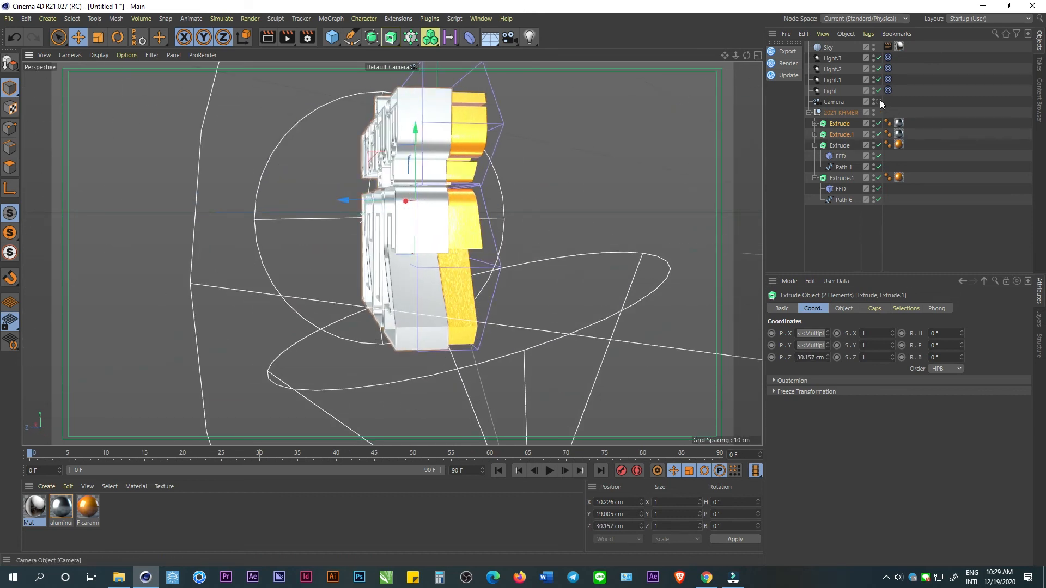
pyautogui.click(878, 101)
pyautogui.click(809, 113)
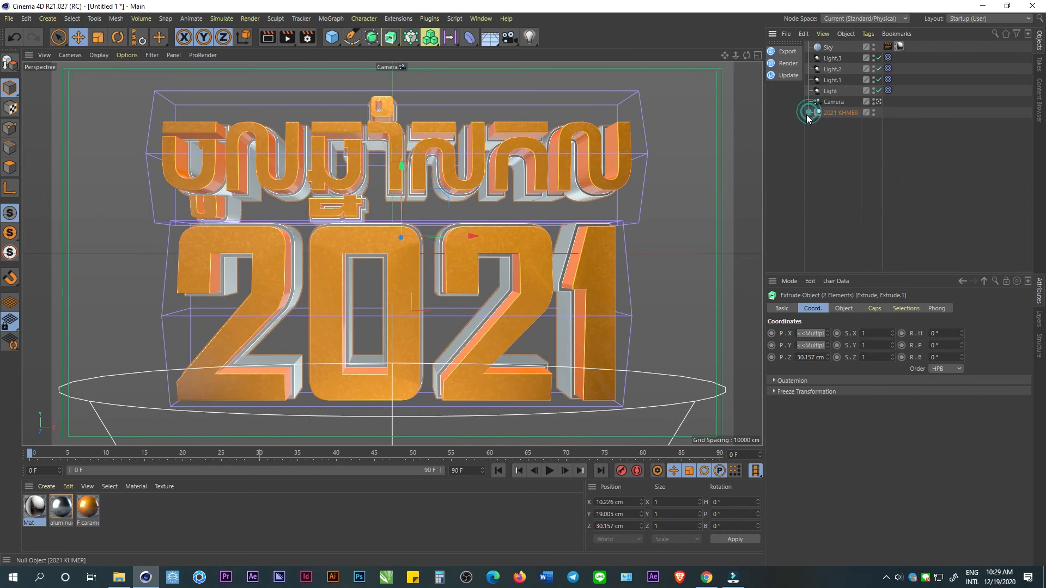
# - Set the render output to the HDTV 1080 25 preset with a resolution of 300000000 pixels per inch
pyautogui.click(808, 175)
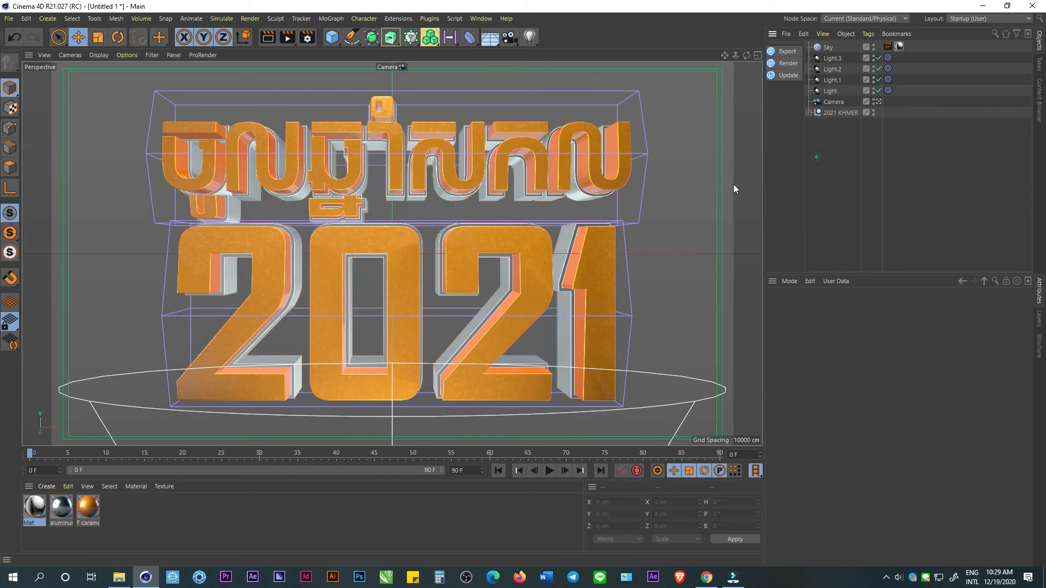
pyautogui.click(307, 37)
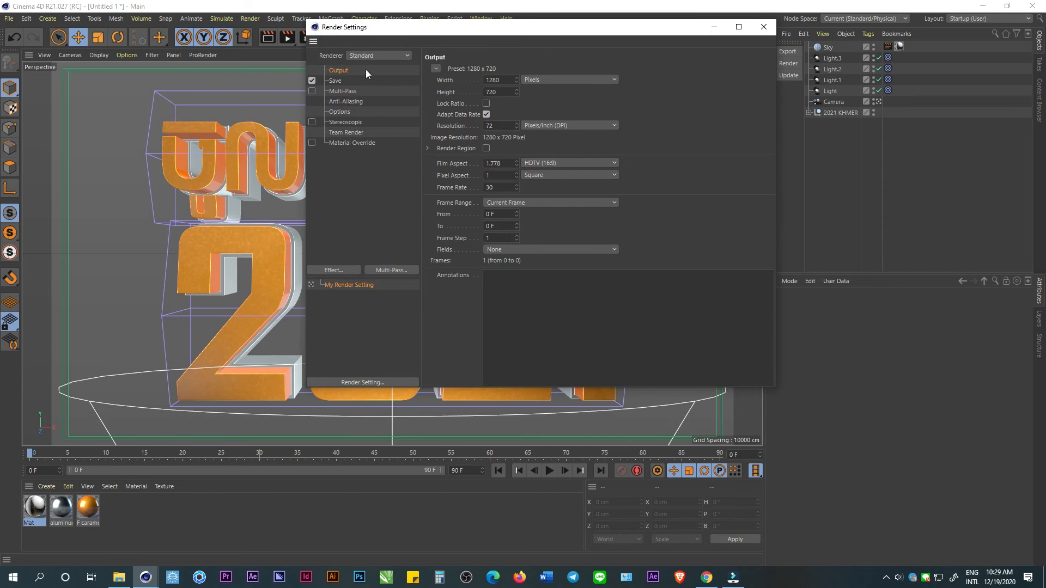
pyautogui.click(436, 69)
pyautogui.moveTo(452, 104)
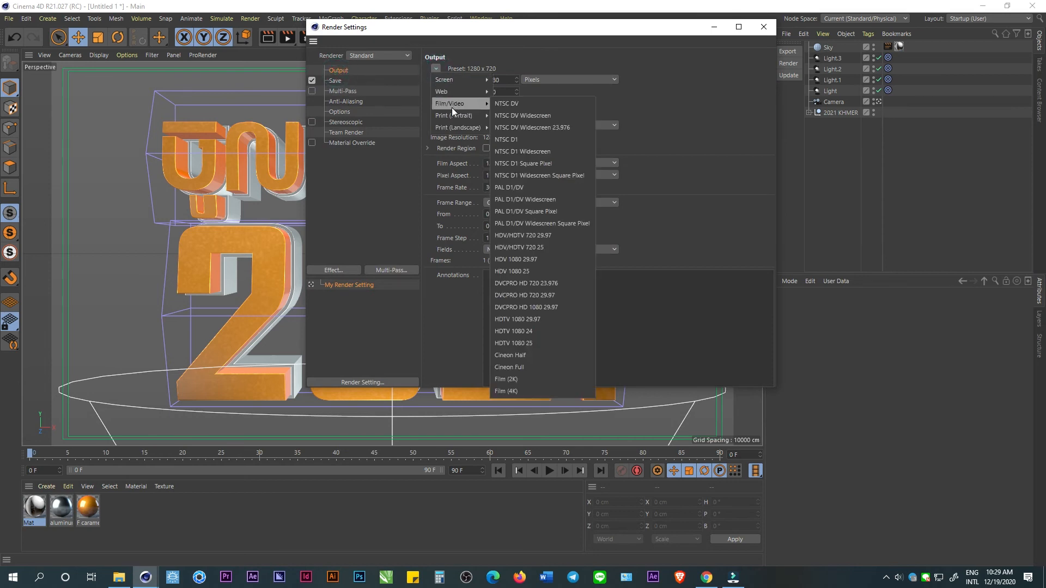
pyautogui.click(541, 343)
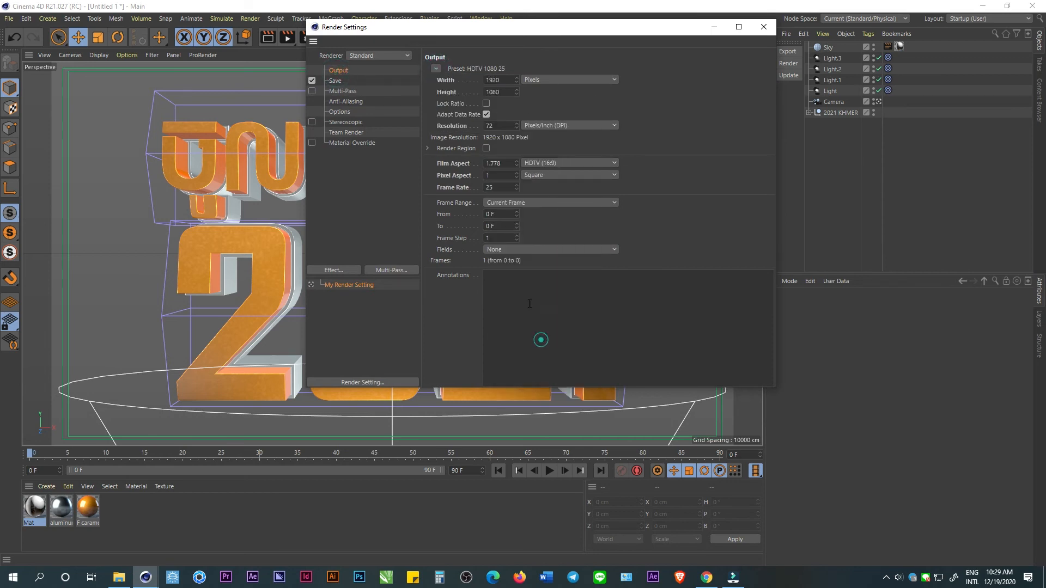
pyautogui.moveTo(499, 127); pyautogui.dragTo(427, 150)
pyautogui.write('300000000')
pyautogui.press('Return')
# - Set the render's anti-aliasing mode to Best
pyautogui.click(338, 101)
pyautogui.click(523, 68)
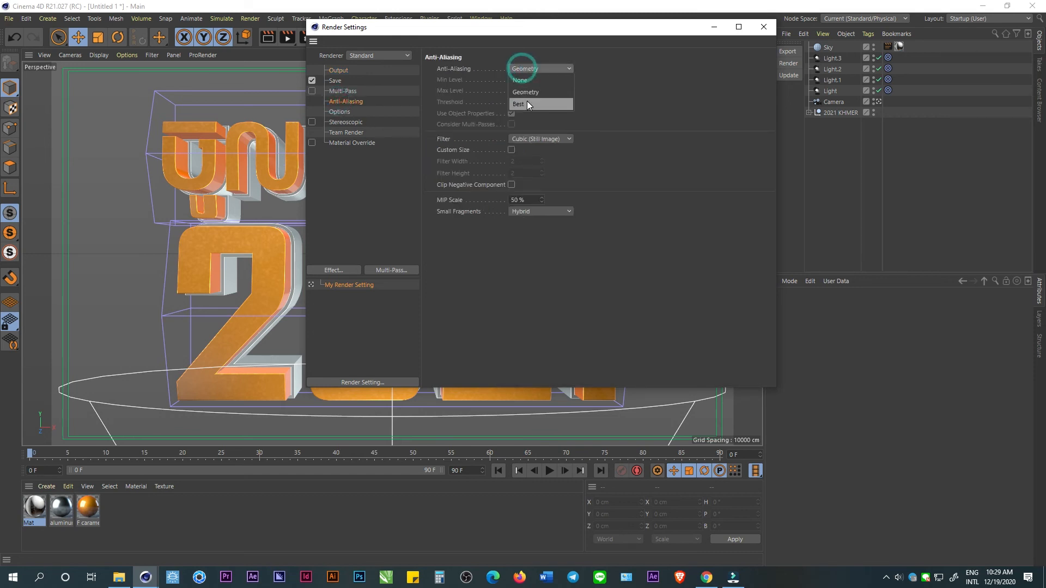
pyautogui.click(527, 102)
# - Add the Color Correction and Global Illumination effects to the render settings, keeping Multi-Pass off
pyautogui.click(339, 269)
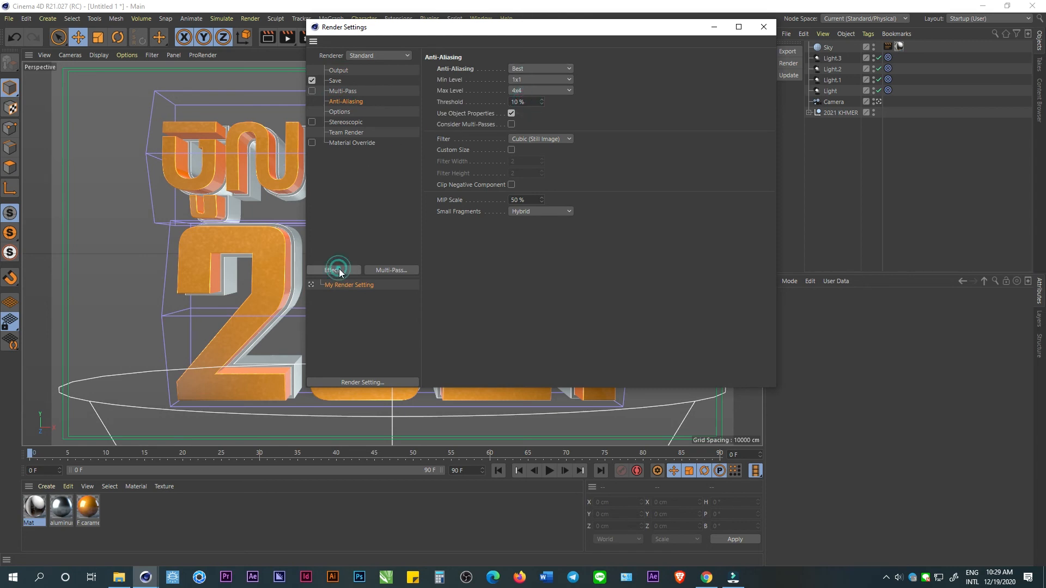
pyautogui.click(393, 294)
pyautogui.click(333, 270)
pyautogui.click(391, 354)
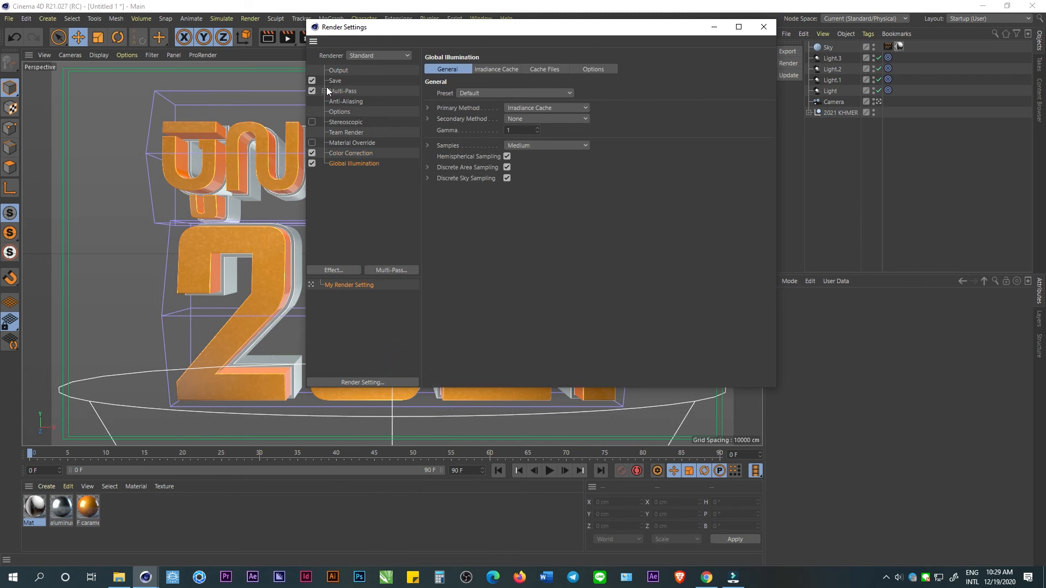
pyautogui.click(336, 100)
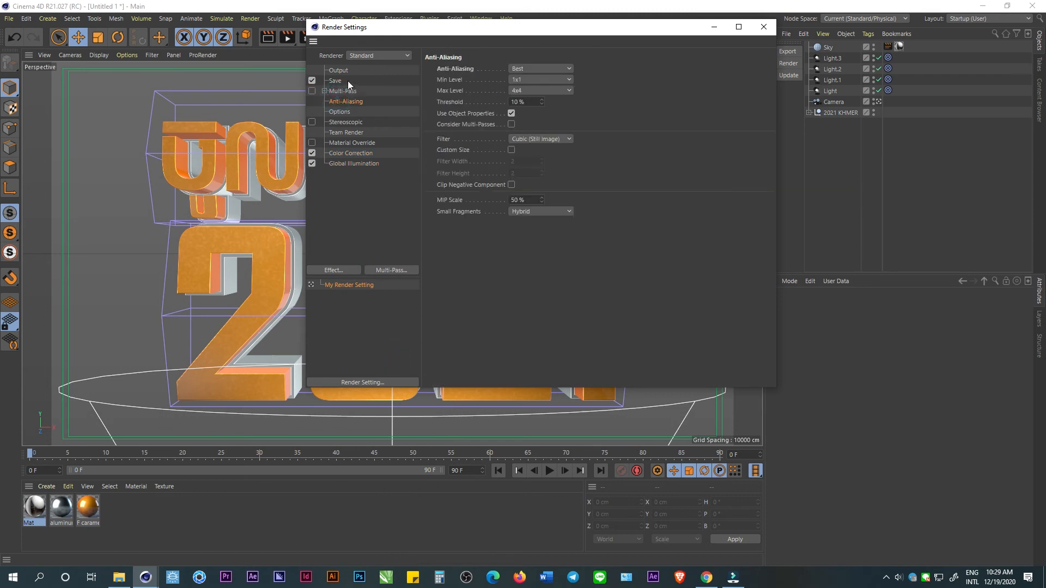
# - Configure the saved render as a PNG with 16 Bit/Channel depth and Alpha Channel enabled
pyautogui.click(335, 80)
pyautogui.click(519, 112)
pyautogui.click(519, 134)
pyautogui.click(519, 101)
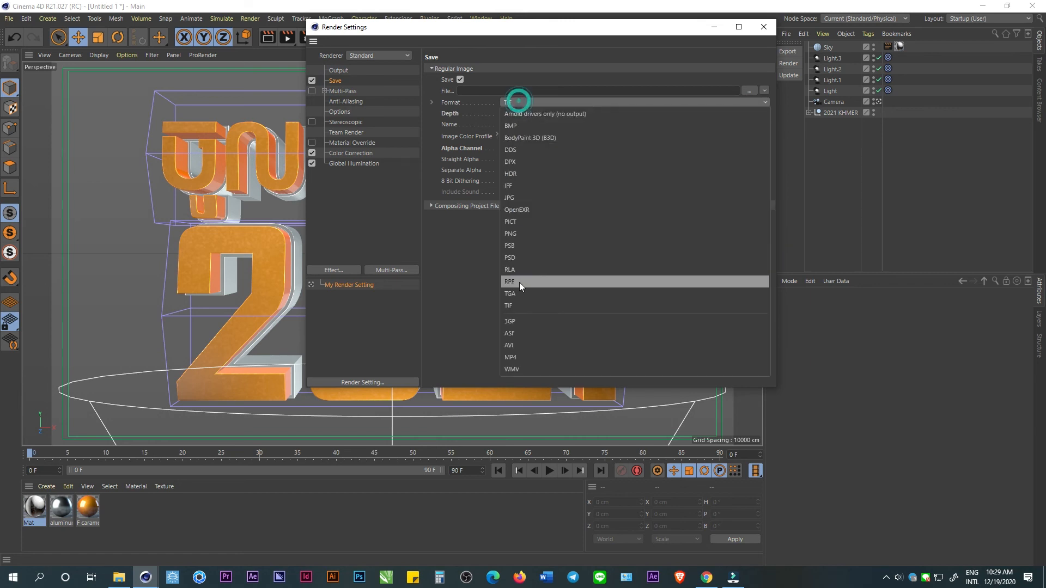
pyautogui.click(512, 234)
# - Set the render's output file to "Khmer New Year 2021 Design" on the Desktop
pyautogui.click(749, 90)
pyautogui.write('Khmer New Yea')
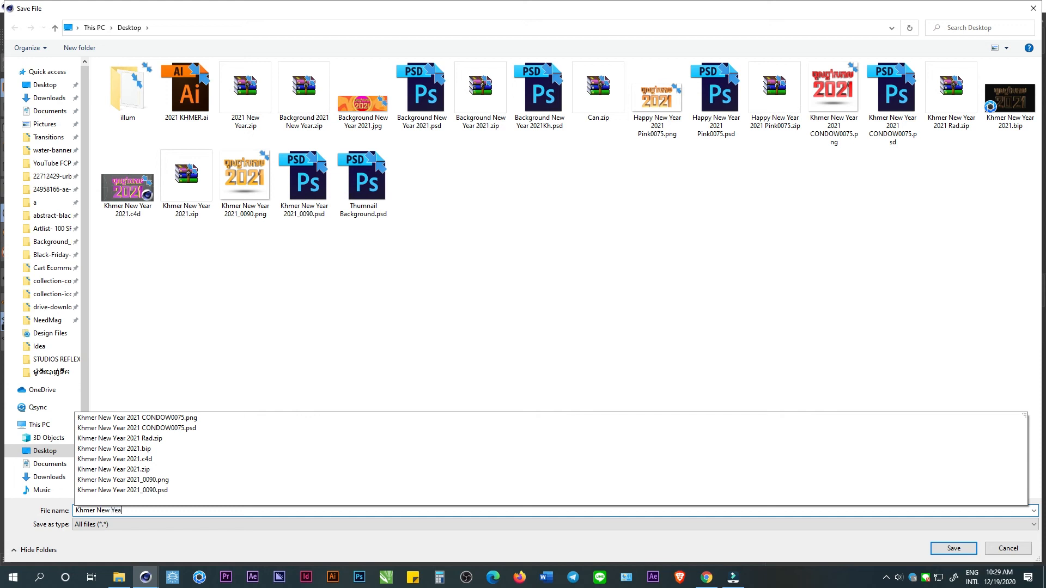
pyautogui.write('r 22')
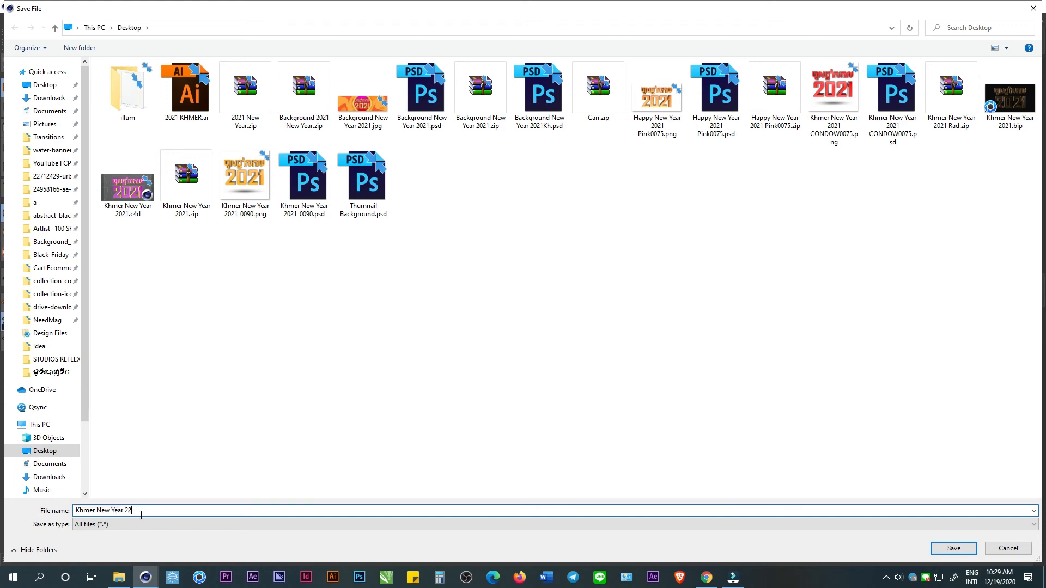
pyautogui.press('BackSpace')
pyautogui.write('021 ')
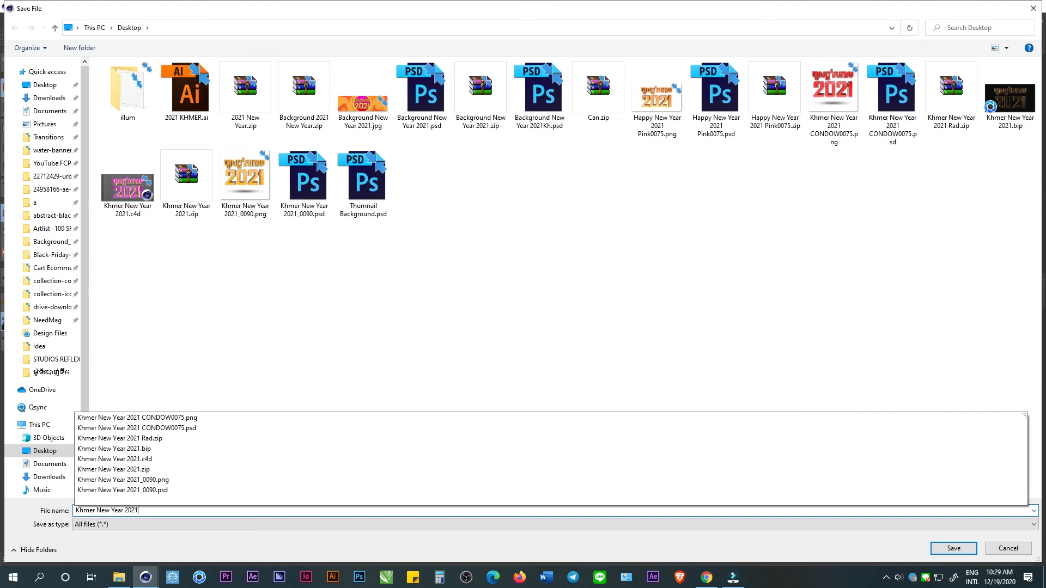
pyautogui.write('d')
pyautogui.press('BackSpace')
pyautogui.write('Design')
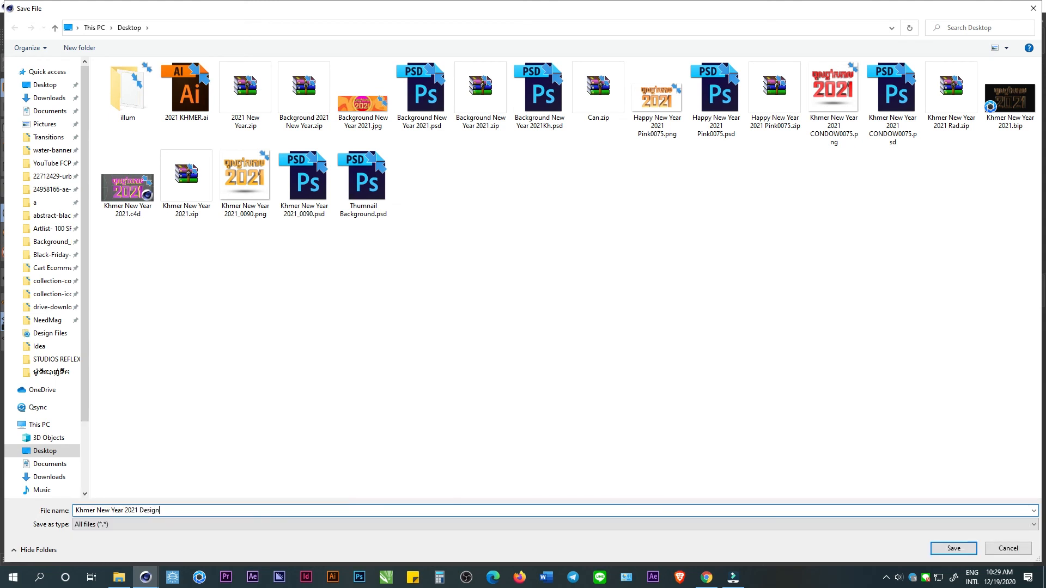
pyautogui.press('Return')
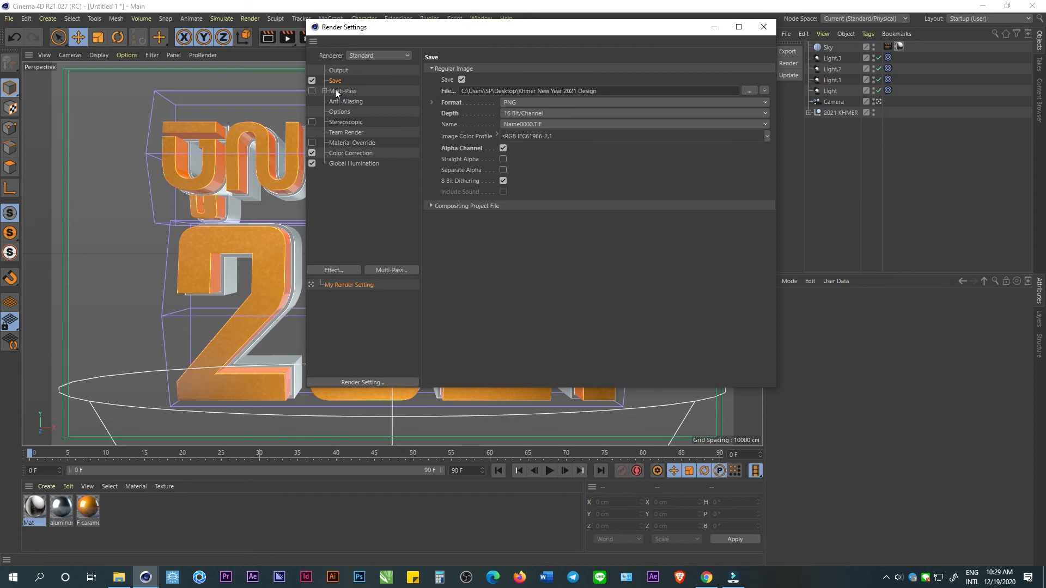
# - Close the render settings, render the current frame to the Picture Viewer and maximize the viewer window
pyautogui.click(335, 70)
pyautogui.click(335, 81)
pyautogui.click(763, 27)
pyautogui.click(287, 37)
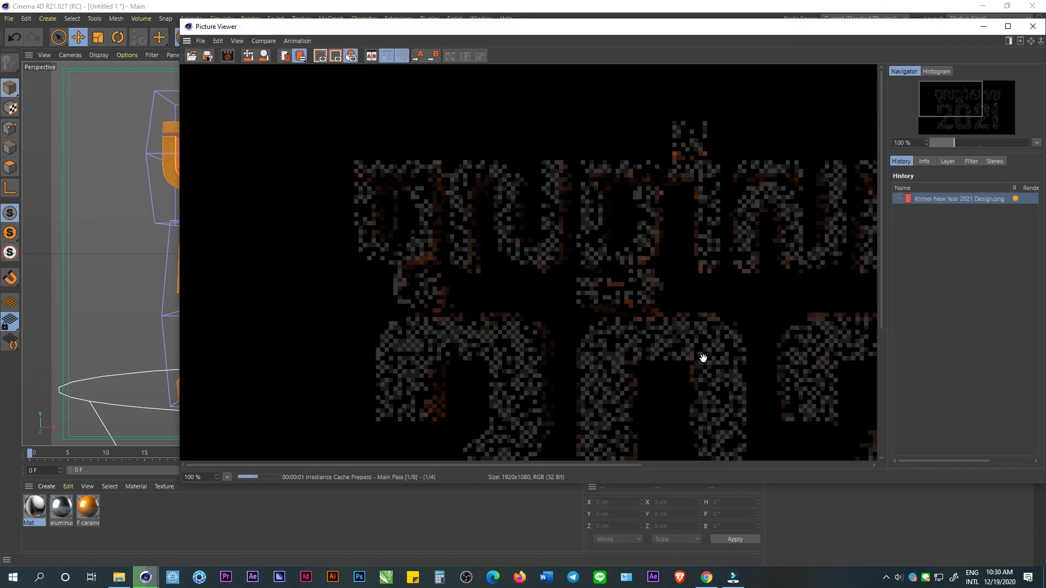
pyautogui.moveTo(677, 333); pyautogui.dragTo(560, 257)
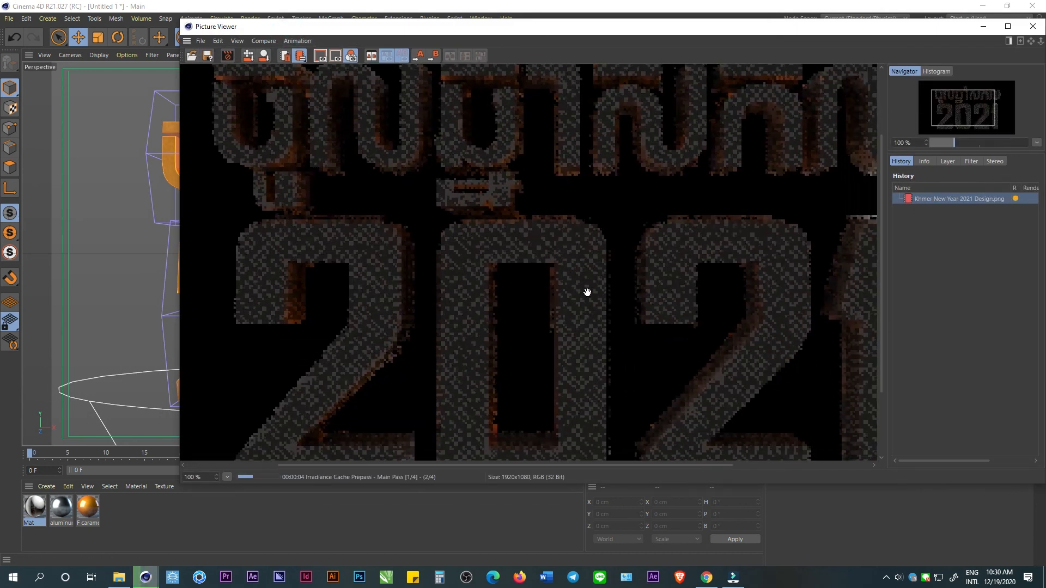
pyautogui.moveTo(579, 301); pyautogui.dragTo(567, 314)
pyautogui.click(1008, 26)
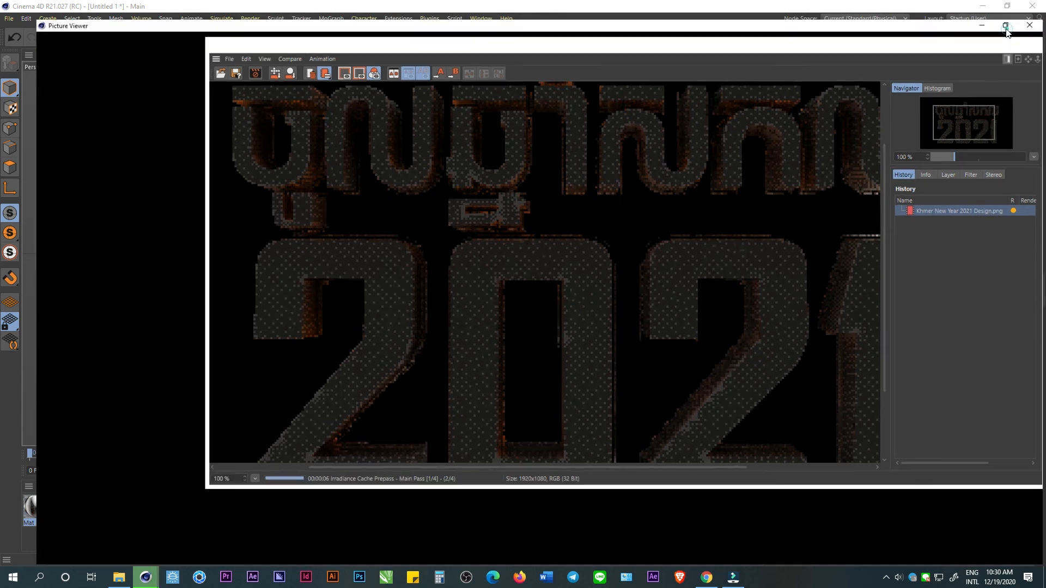
pyautogui.moveTo(513, 256); pyautogui.dragTo(607, 294)
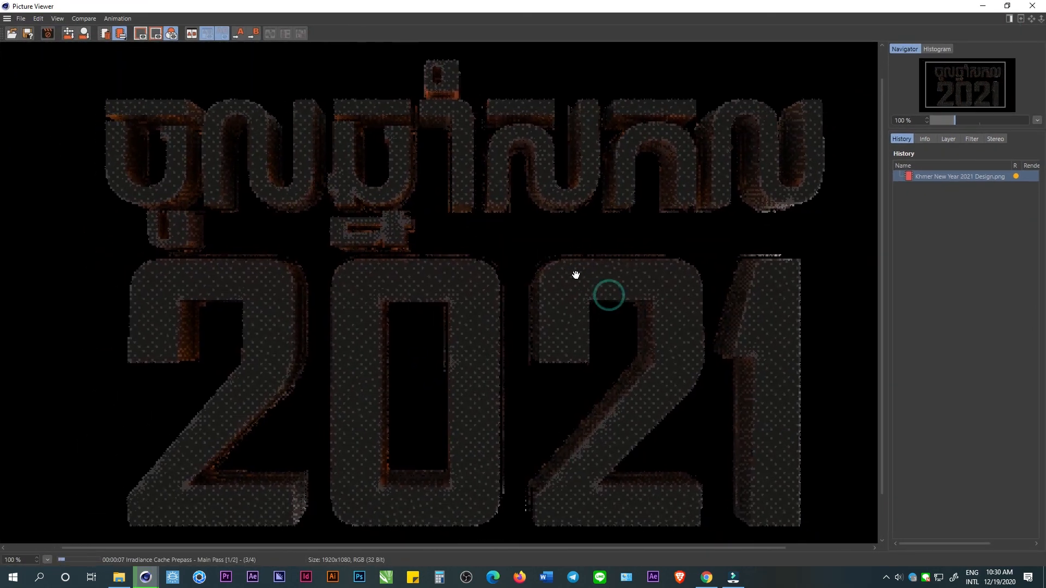